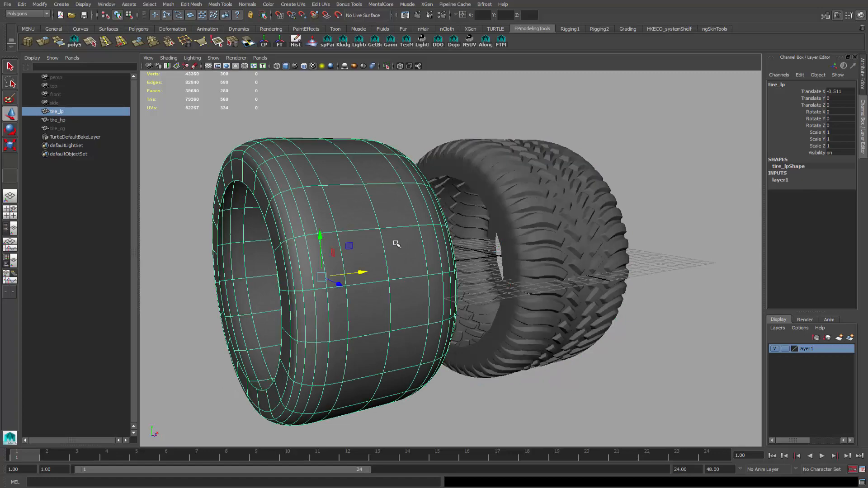
# Examine the low-poly tire_lp and the high-poly tire_hp meshes from several angles
pyautogui.keyDown('alt'); pyautogui.moveTo(394, 245); pyautogui.dragTo(379, 222); pyautogui.keyUp('alt')
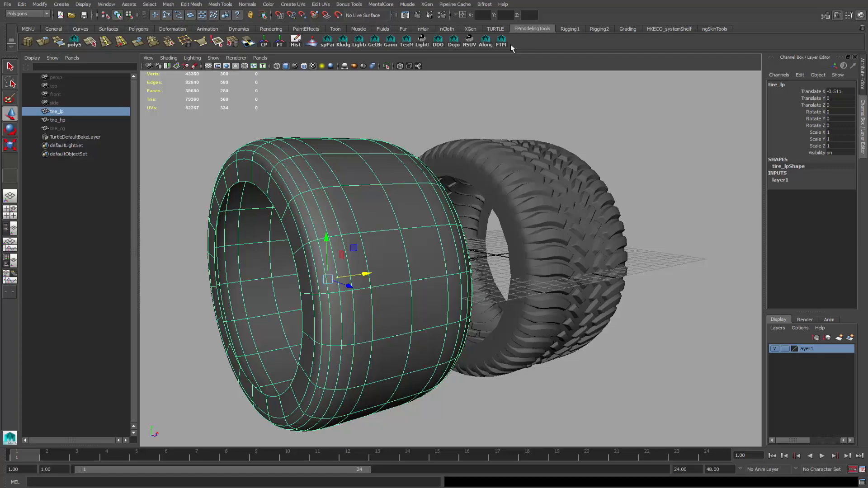
pyautogui.keyDown('alt'); pyautogui.moveTo(449, 186); pyautogui.dragTo(392, 192); pyautogui.keyUp('alt')
pyautogui.click(514, 222)
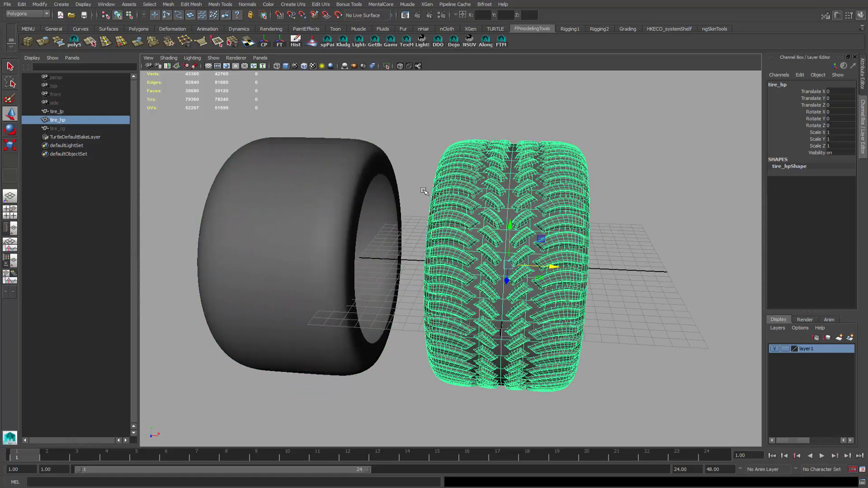
pyautogui.keyDown('alt'); pyautogui.moveTo(446, 220); pyautogui.dragTo(481, 222); pyautogui.keyUp('alt')
pyautogui.keyDown('alt'); pyautogui.moveTo(540, 242); pyautogui.dragTo(408, 199); pyautogui.keyUp('alt')
# Open the UV Texture Editor for tire_lp and place its window beside the two tires
pyautogui.click(391, 227)
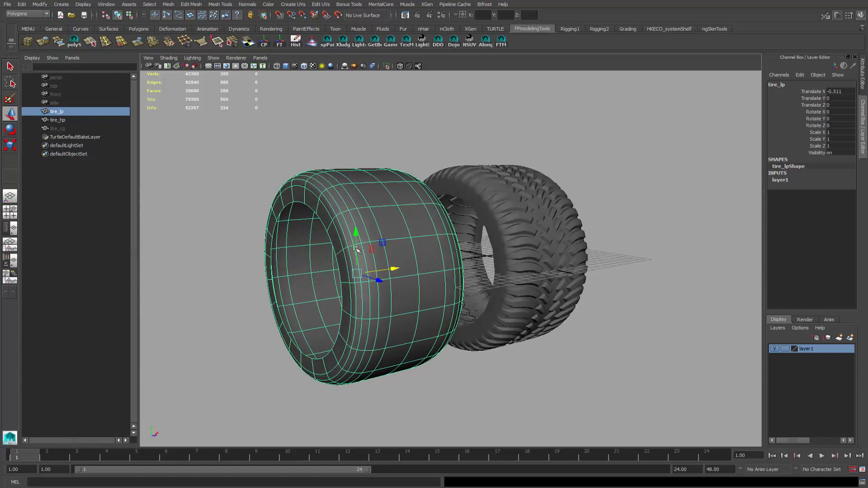
pyautogui.click(320, 4)
pyautogui.click(336, 175)
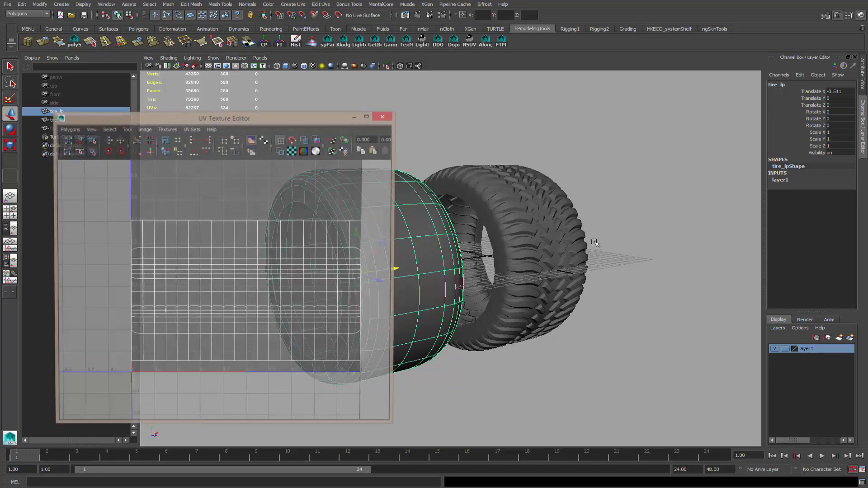
pyautogui.moveTo(307, 118); pyautogui.dragTo(757, 82)
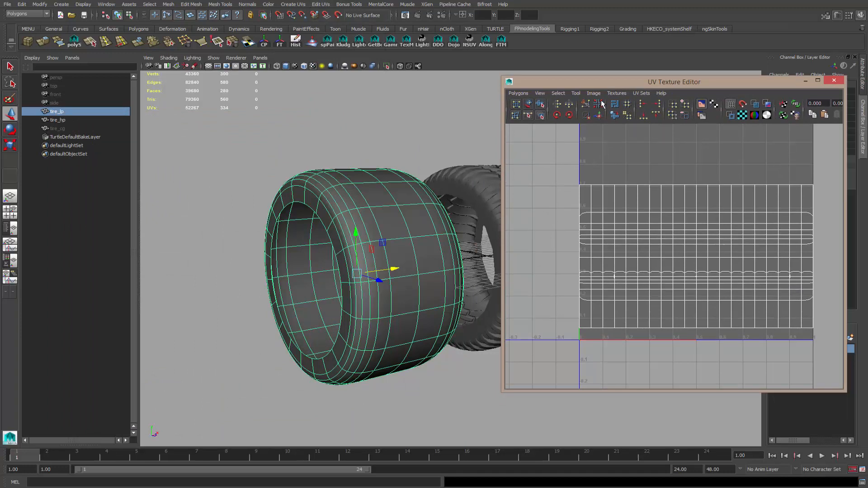
pyautogui.moveTo(610, 82); pyautogui.dragTo(551, 64)
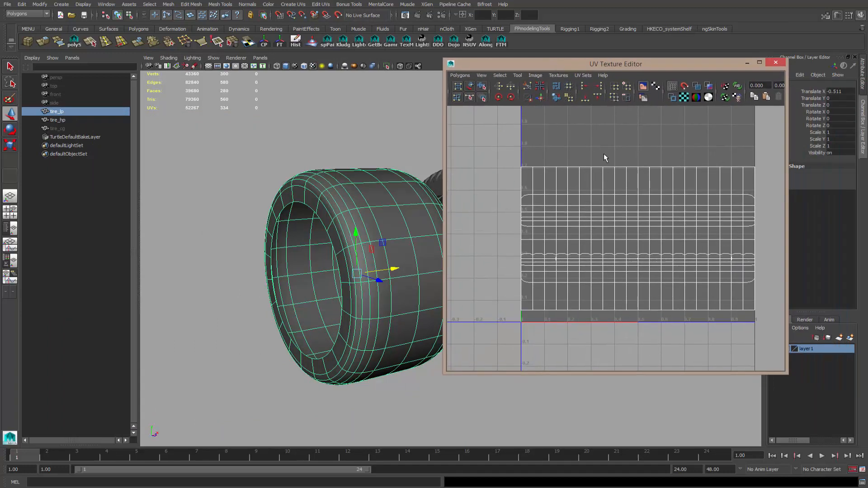
pyautogui.moveTo(607, 65); pyautogui.dragTo(763, 82)
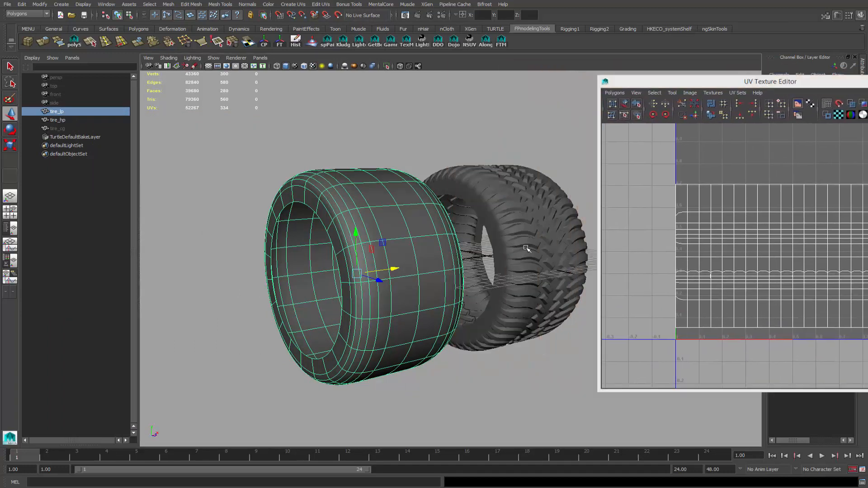
# Compare the UV layouts of tire_hp and tire_lp, and close the UV Texture Editor
pyautogui.keyDown('alt'); pyautogui.moveTo(527, 250); pyautogui.dragTo(509, 251); pyautogui.keyUp('alt')
pyautogui.click(509, 251)
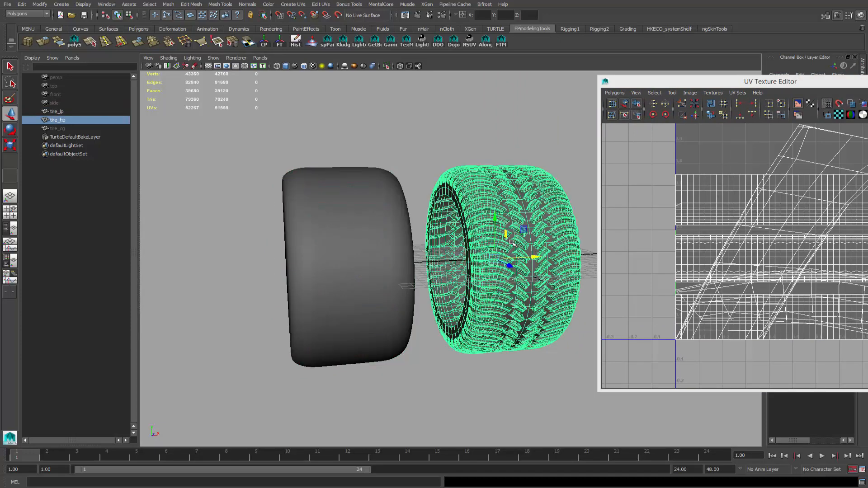
pyautogui.keyDown('alt'); pyautogui.moveTo(550, 220); pyautogui.dragTo(525, 251); pyautogui.keyUp('alt')
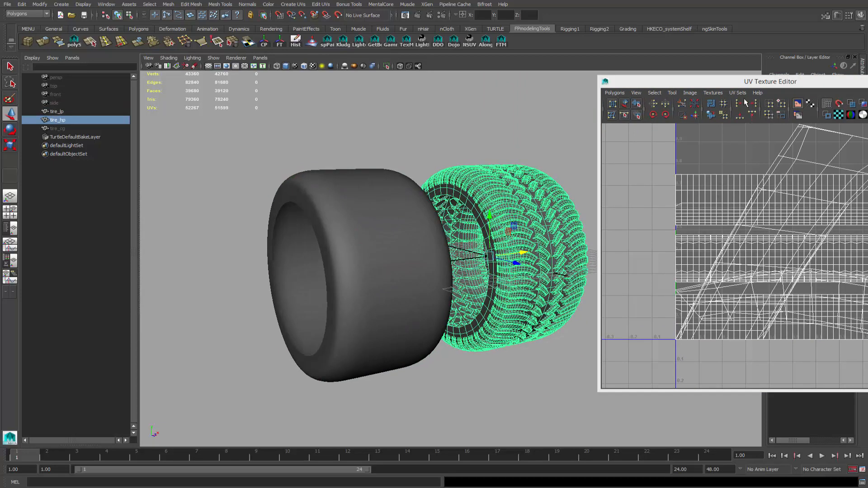
pyautogui.moveTo(697, 79)
pyautogui.mouseDown()
pyautogui.moveTo(547, 74)
pyautogui.moveTo(693, 82)
pyautogui.mouseUp()
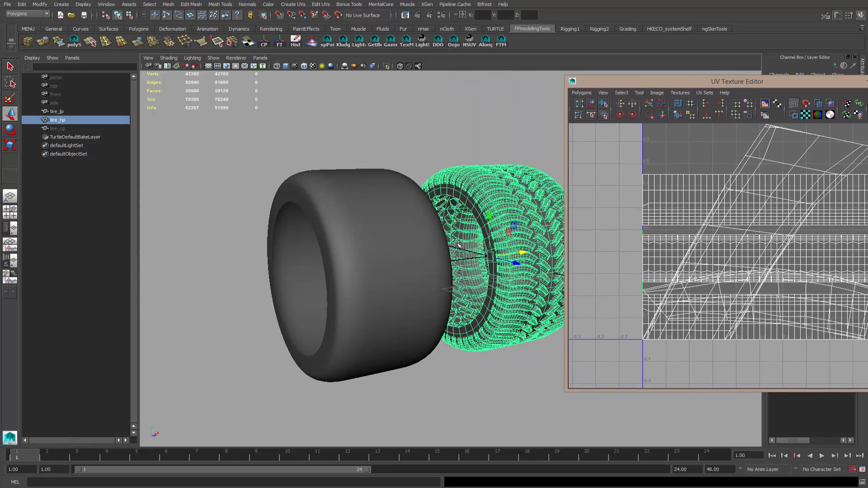
pyautogui.click(388, 218)
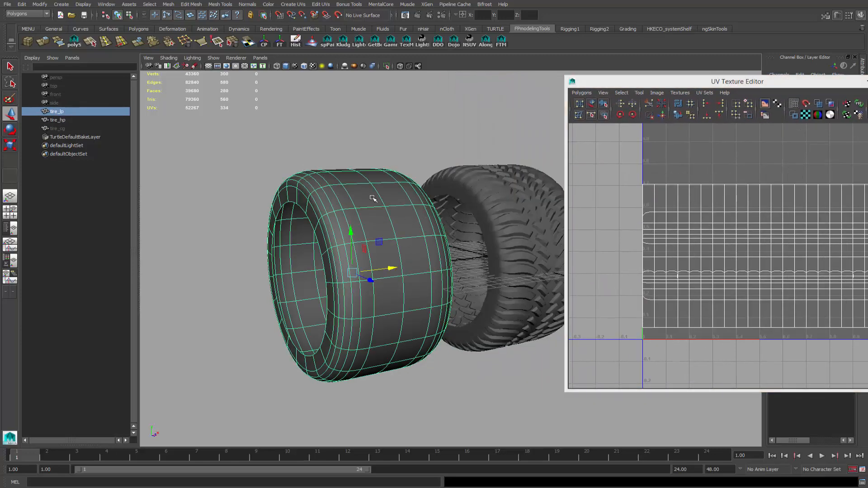
pyautogui.moveTo(696, 83); pyautogui.dragTo(494, 84)
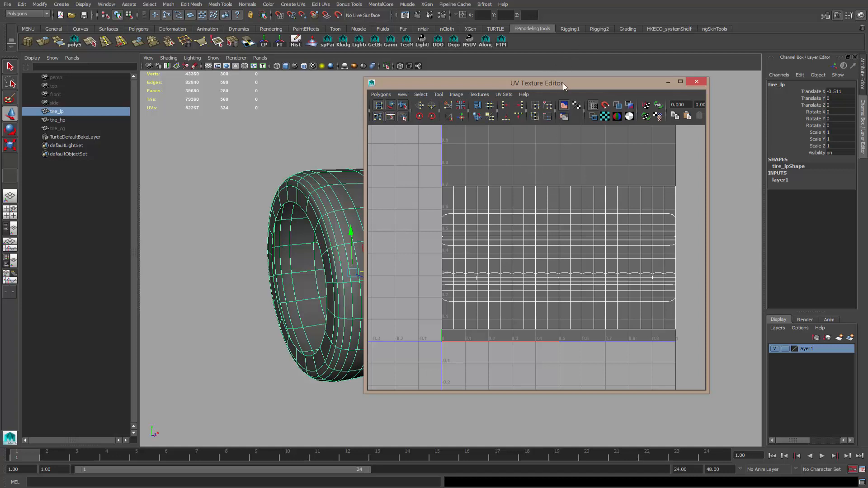
pyautogui.moveTo(563, 83); pyautogui.dragTo(764, 113)
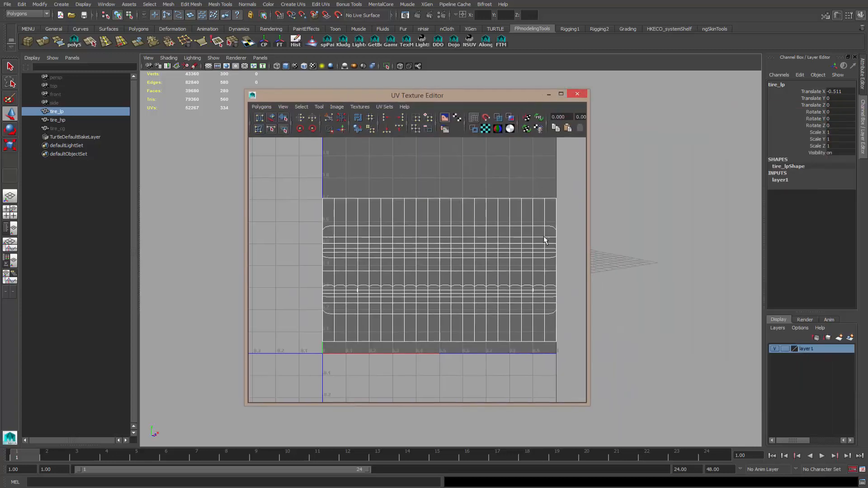
pyautogui.moveTo(479, 97); pyautogui.dragTo(769, 97)
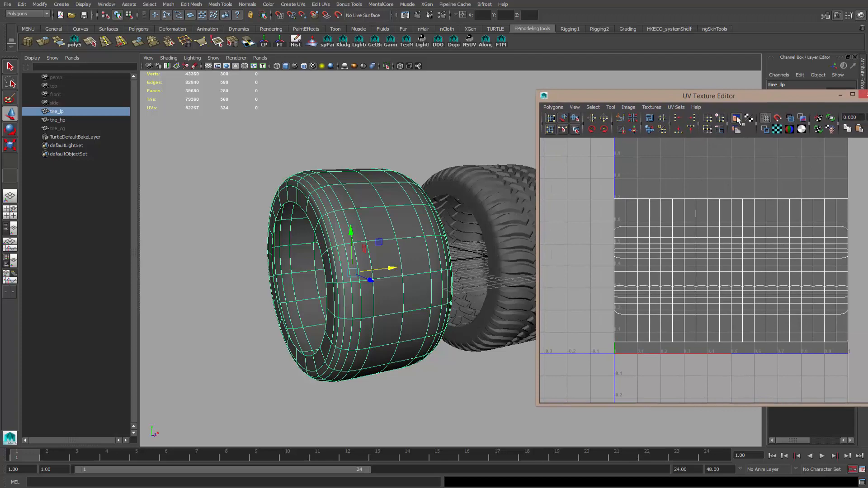
pyautogui.moveTo(715, 99); pyautogui.dragTo(499, 113)
pyautogui.click(664, 111)
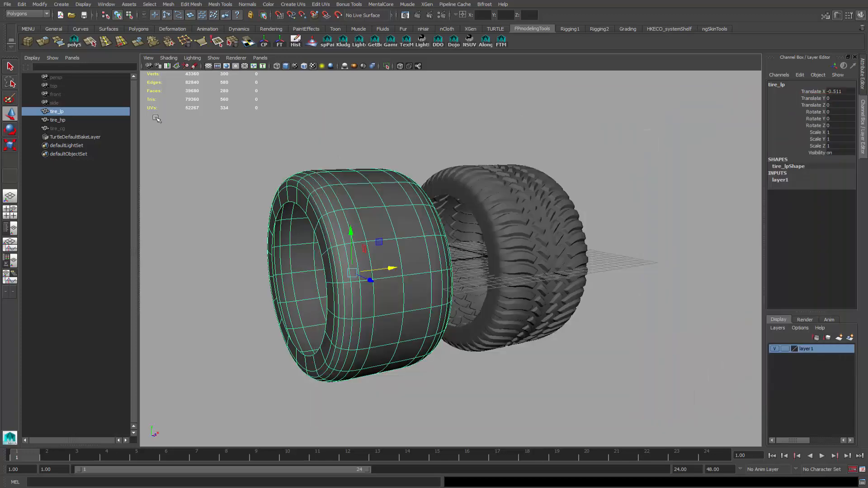
# Check the mesh names tire_lp and tire_hp by selecting the tires in the scene list and the viewport
pyautogui.click(71, 119)
pyautogui.click(71, 113)
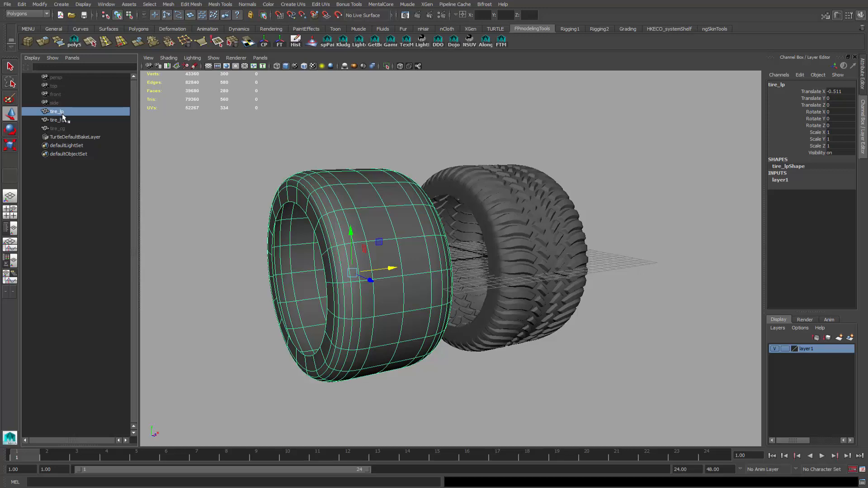
pyautogui.moveTo(482, 213)
pyautogui.keyDown('alt'); pyautogui.mouseDown()
pyautogui.moveTo(447, 219)
pyautogui.moveTo(470, 208)
pyautogui.mouseUp(); pyautogui.keyUp('alt')
pyautogui.moveTo(300, 157); pyautogui.dragTo(592, 264)
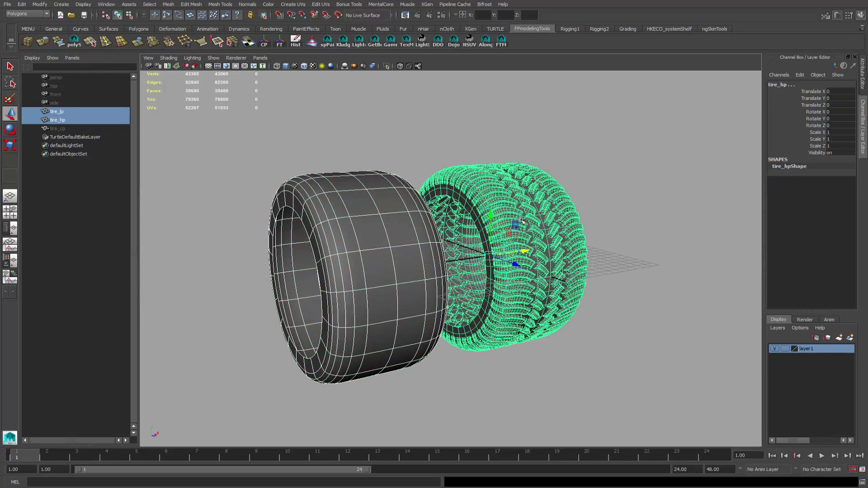
pyautogui.click(420, 230)
pyautogui.click(511, 200)
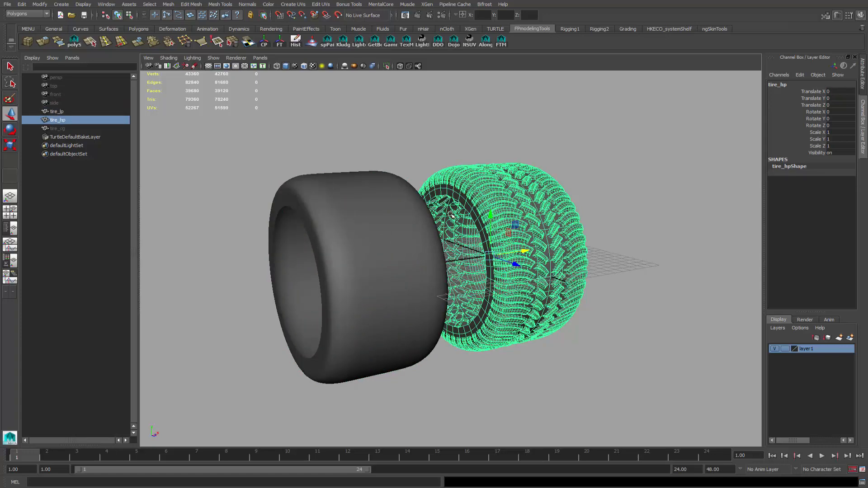
# Set Translate X of tire_lp to 0 to align it with tire_hp
pyautogui.click(354, 223)
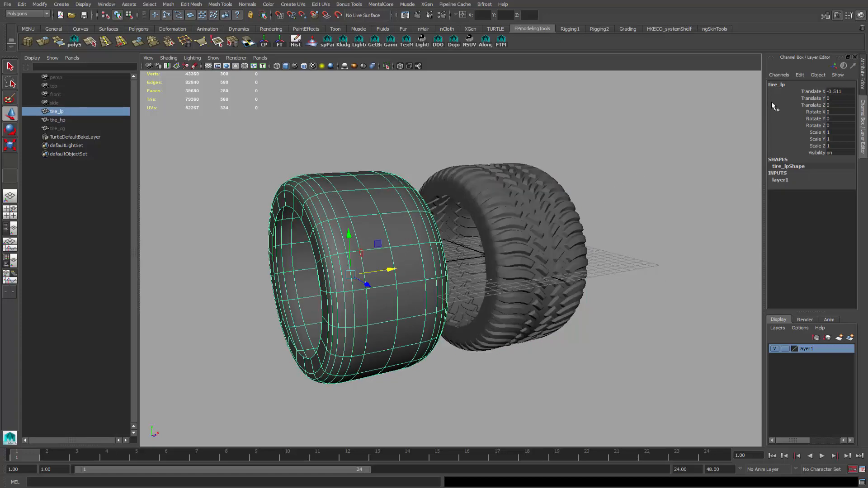
pyautogui.keyDown('alt'); pyautogui.moveTo(480, 247); pyautogui.dragTo(446, 248); pyautogui.keyUp('alt')
pyautogui.keyDown('alt'); pyautogui.moveTo(446, 248); pyautogui.dragTo(467, 254, button='right'); pyautogui.keyUp('alt')
pyautogui.keyDown('alt'); pyautogui.moveTo(467, 253); pyautogui.dragTo(495, 210); pyautogui.keyUp('alt')
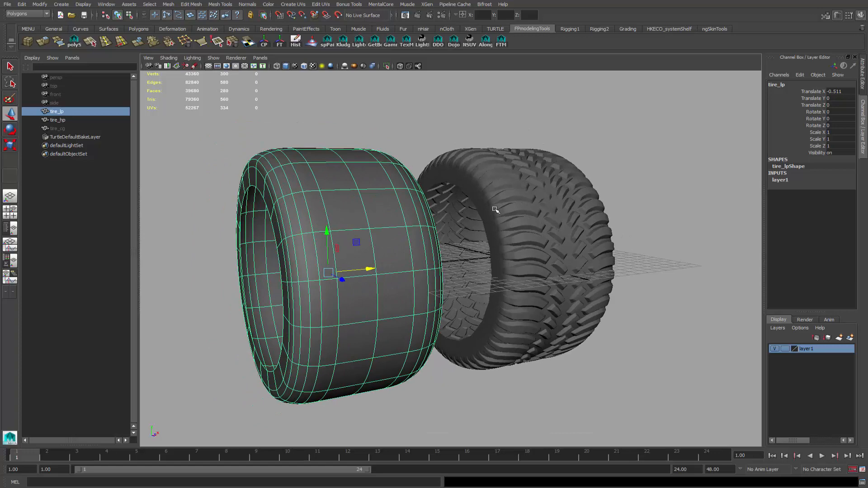
pyautogui.doubleClick(844, 91)
pyautogui.write('0')
pyautogui.press('Return')
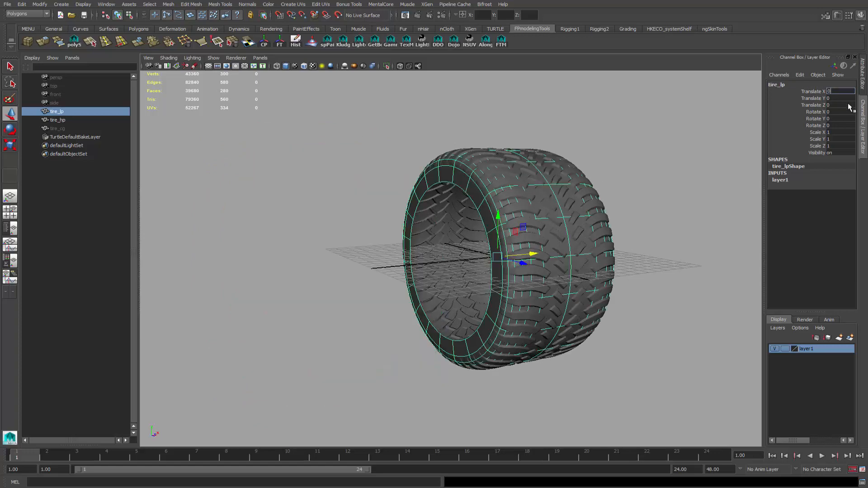
# Inspect the overlap of the low-poly and high-poly tires from several angles and select tire_hp
pyautogui.keyDown('alt'); pyautogui.moveTo(470, 217); pyautogui.dragTo(567, 312); pyautogui.keyUp('alt')
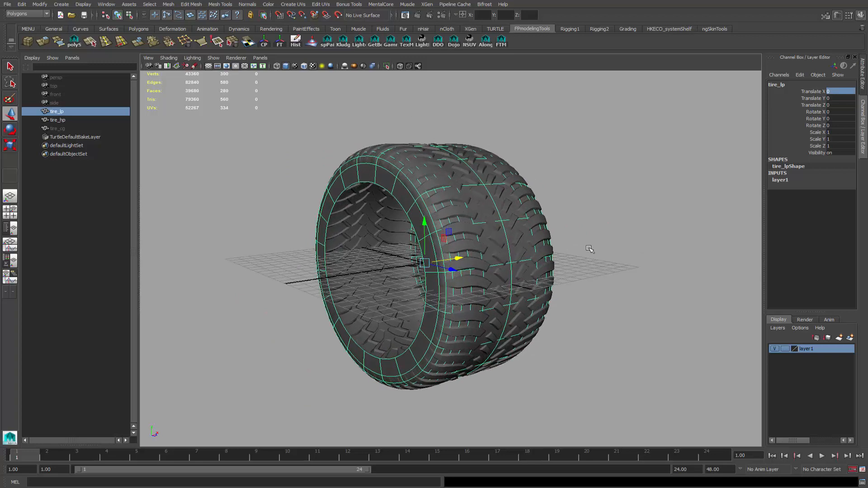
pyautogui.moveTo(538, 254)
pyautogui.keyDown('alt'); pyautogui.mouseDown()
pyautogui.moveTo(581, 255)
pyautogui.moveTo(477, 221)
pyautogui.moveTo(506, 353)
pyautogui.moveTo(523, 255)
pyautogui.mouseUp(); pyautogui.keyUp('alt')
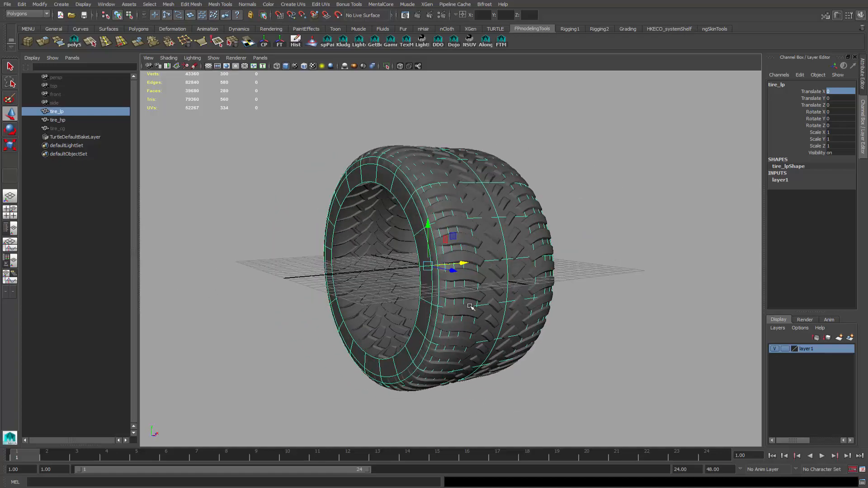
pyautogui.keyDown('alt'); pyautogui.moveTo(472, 221); pyautogui.dragTo(425, 207); pyautogui.keyUp('alt')
pyautogui.click(445, 237)
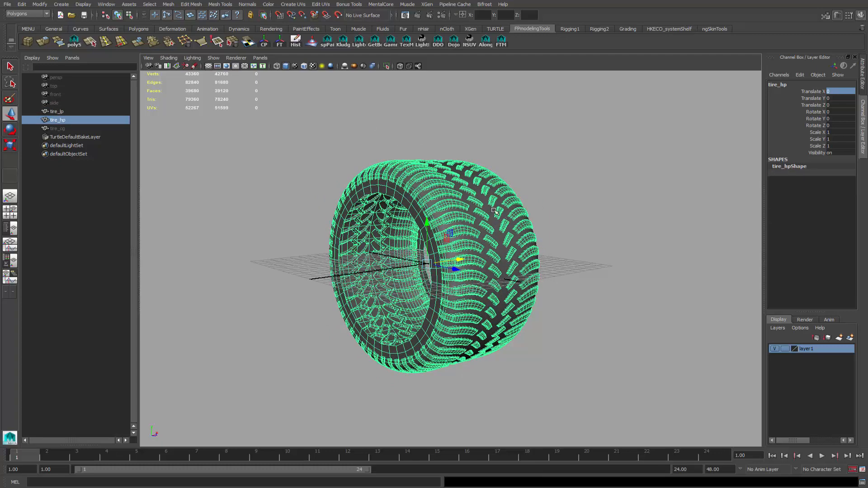
pyautogui.keyDown('alt'); pyautogui.moveTo(495, 213); pyautogui.dragTo(492, 224); pyautogui.keyUp('alt')
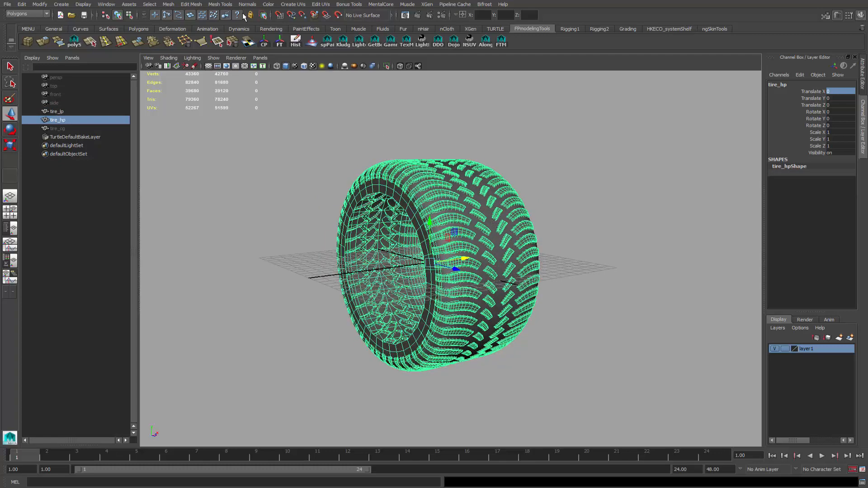
pyautogui.click(280, 43)
pyautogui.moveTo(501, 221)
pyautogui.keyDown('alt'); pyautogui.mouseDown()
pyautogui.moveTo(414, 212)
pyautogui.moveTo(544, 215)
pyautogui.moveTo(524, 240)
pyautogui.moveTo(504, 221)
pyautogui.mouseUp(); pyautogui.keyUp('alt')
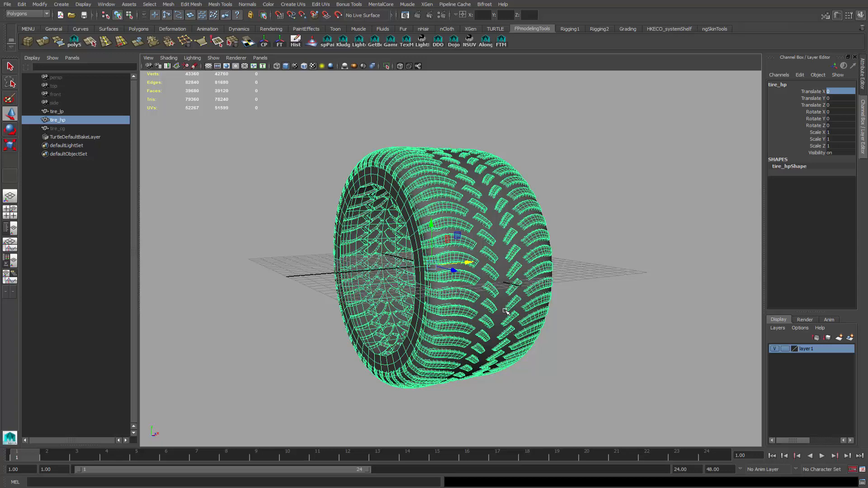
# Switch to the Batch Bake Tools folder and select the substance_batchtools_5_0_3_build_15666 installer
pyautogui.moveTo(867, 81); pyautogui.dragTo(487, 78)
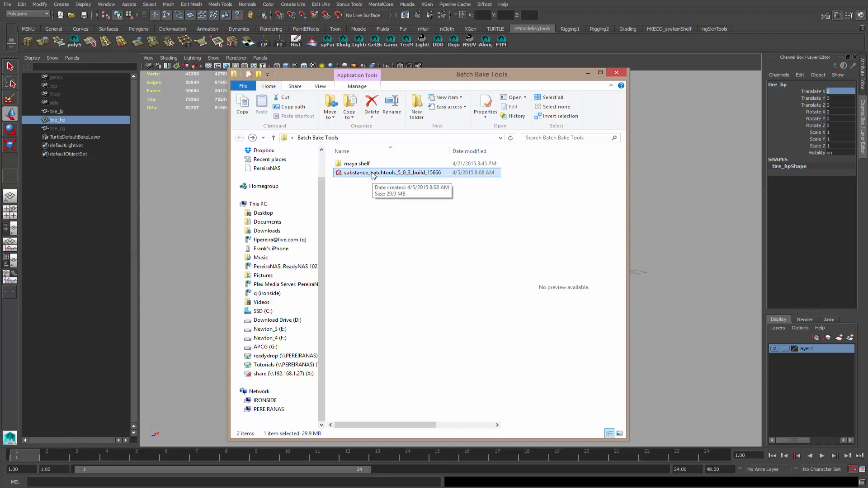
pyautogui.click(363, 165)
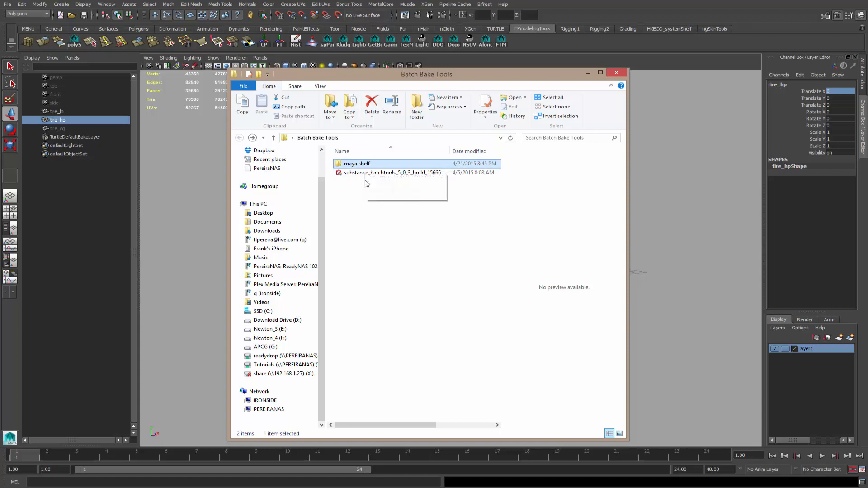
pyautogui.click(370, 175)
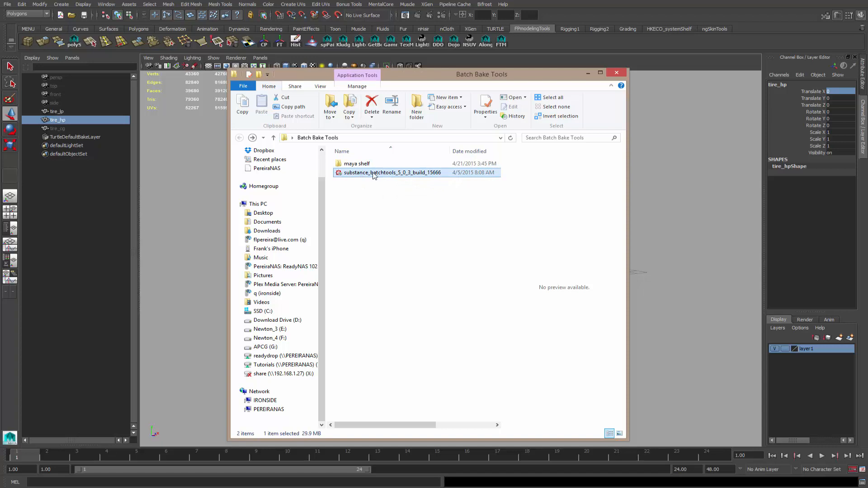
# Walk through the Substance BatchTools 5.0.3 setup up to the Start Menu folder choice and cancel the installation
pyautogui.doubleClick(366, 174)
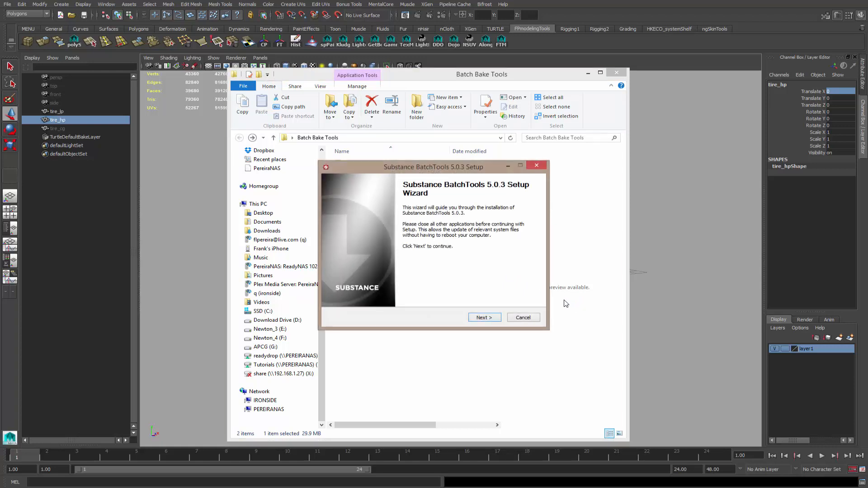
pyautogui.click(483, 317)
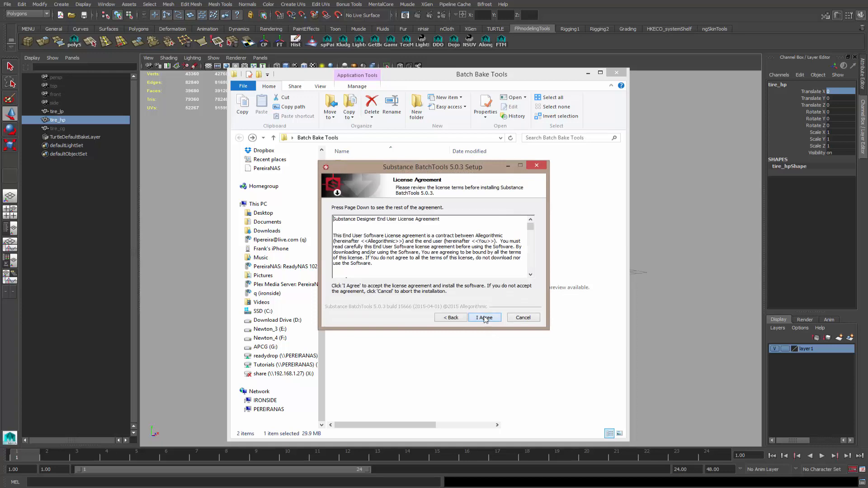
pyautogui.click(486, 317)
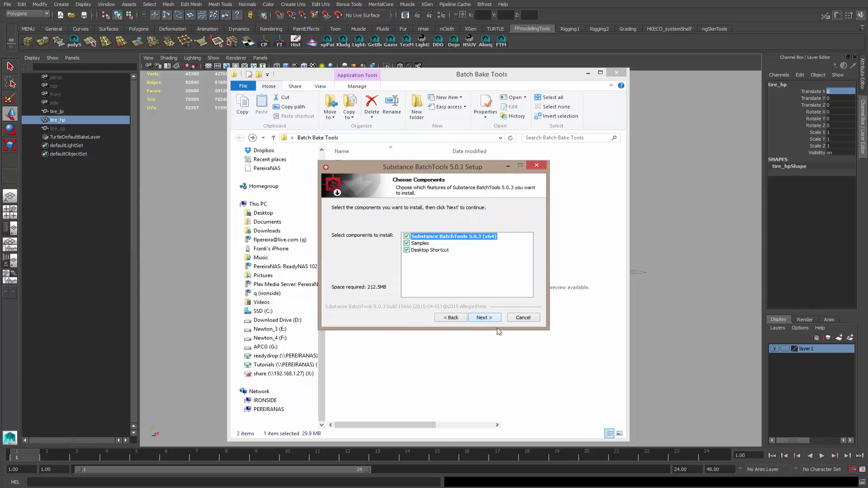
pyautogui.click(407, 251)
pyautogui.click(484, 319)
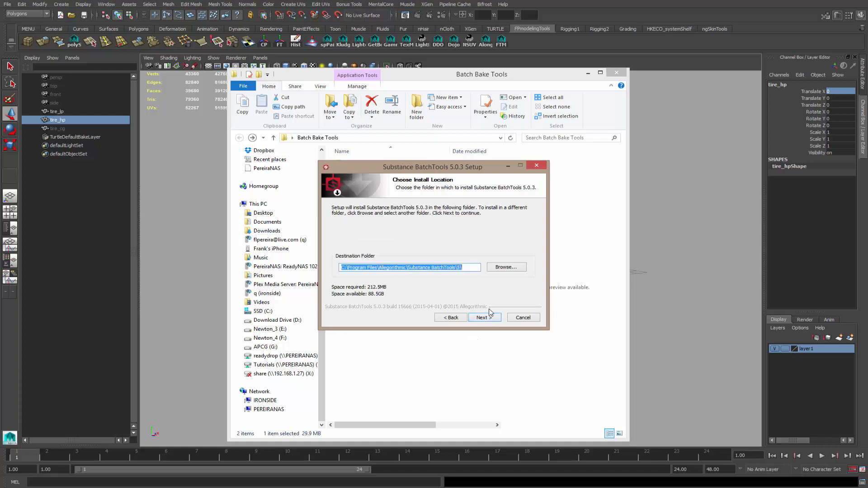
pyautogui.click(487, 317)
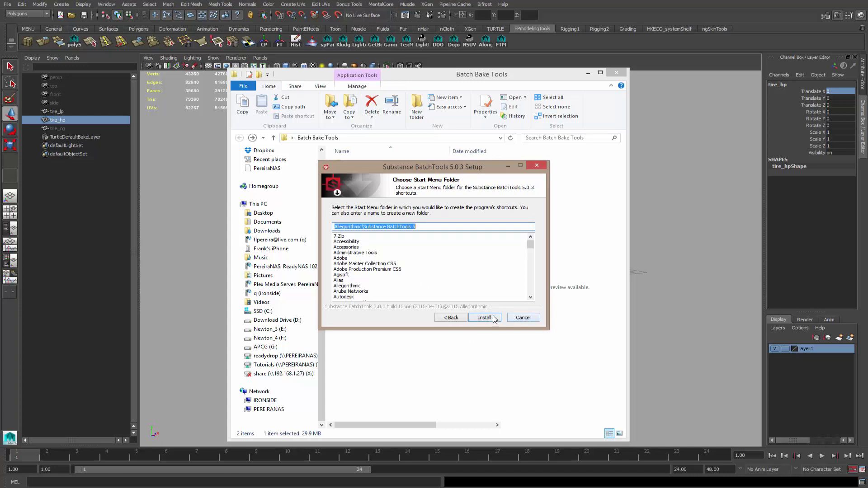
pyautogui.click(521, 319)
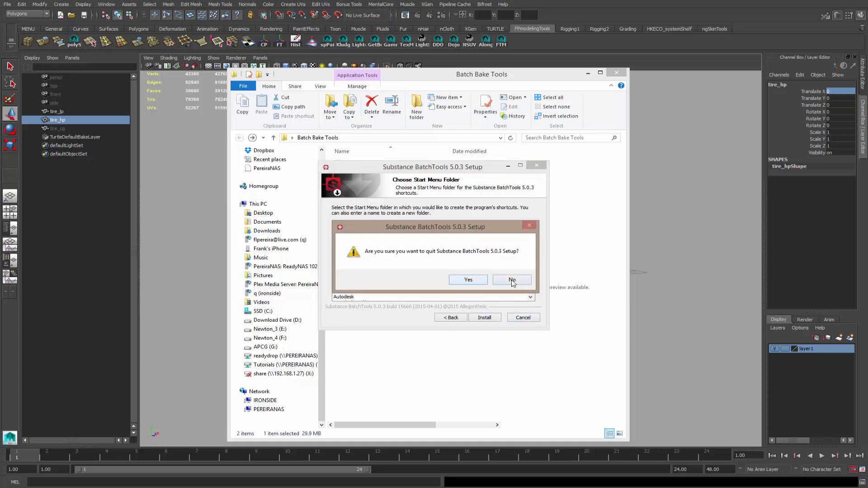
pyautogui.click(470, 280)
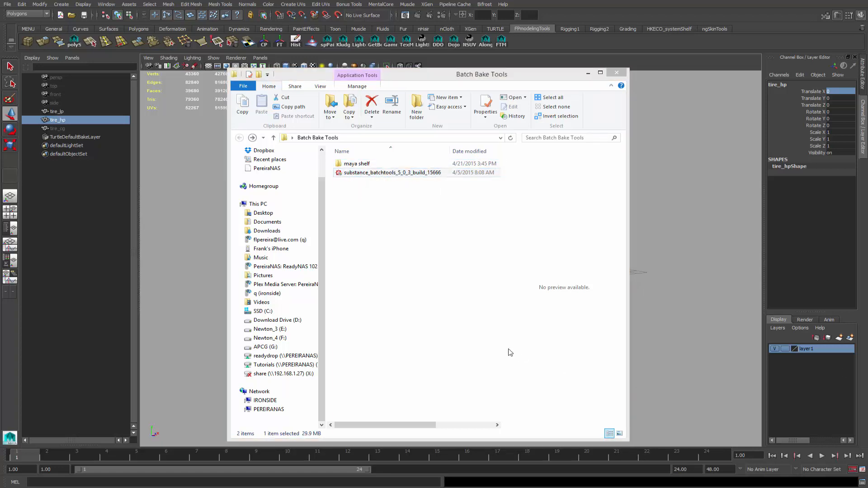
# Open the Documentation in the maya shelf folder and read the Substance Maya Toolset's How to install instructions
pyautogui.doubleClick(349, 165)
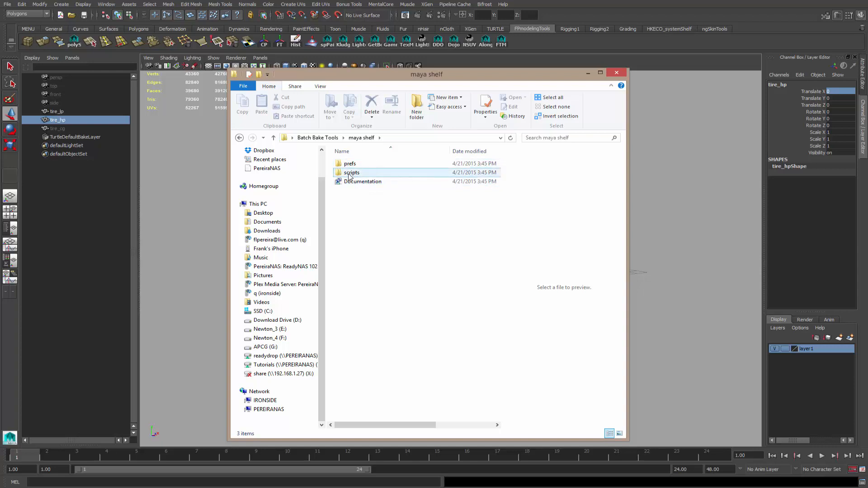
pyautogui.moveTo(355, 187)
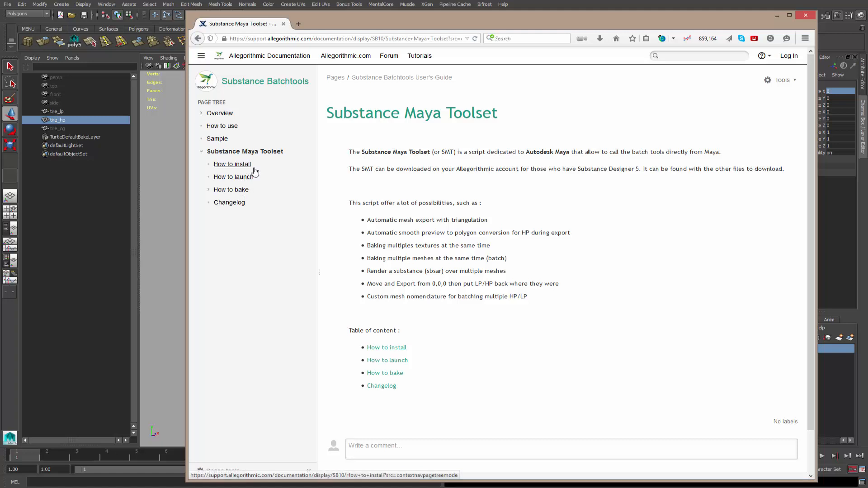
pyautogui.click(232, 165)
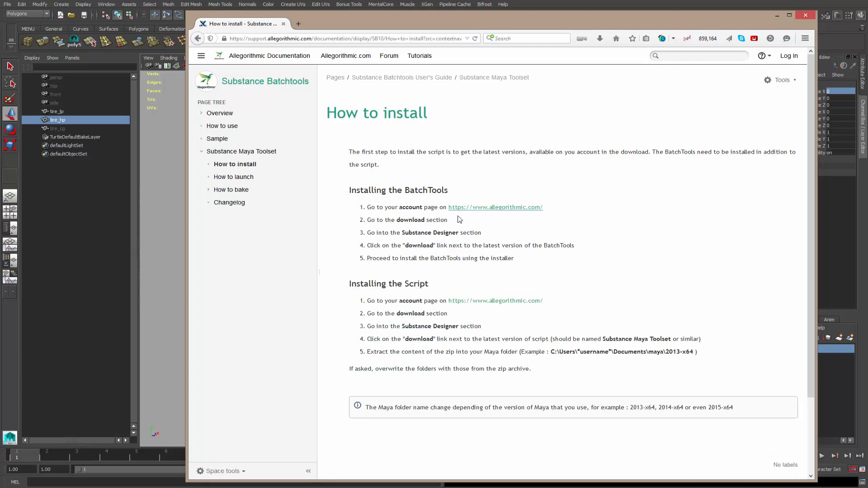
pyautogui.scroll(-4, 489, 257)
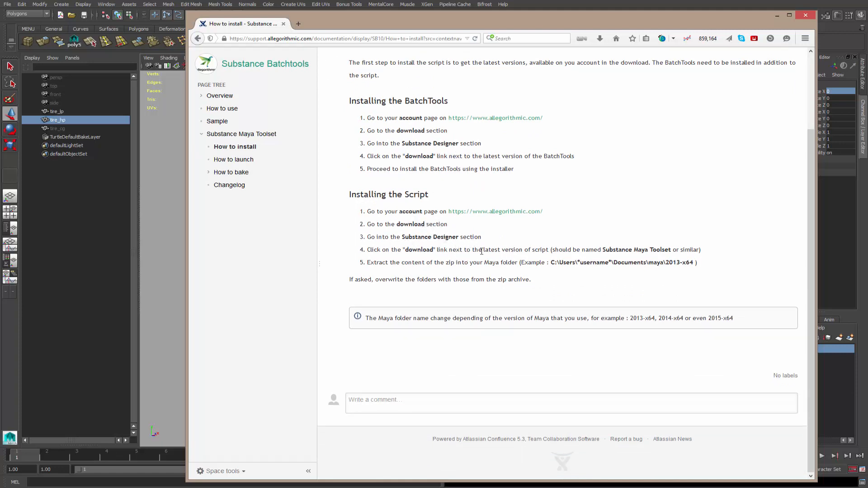
pyautogui.moveTo(364, 21); pyautogui.dragTo(692, 23)
pyautogui.click(239, 138)
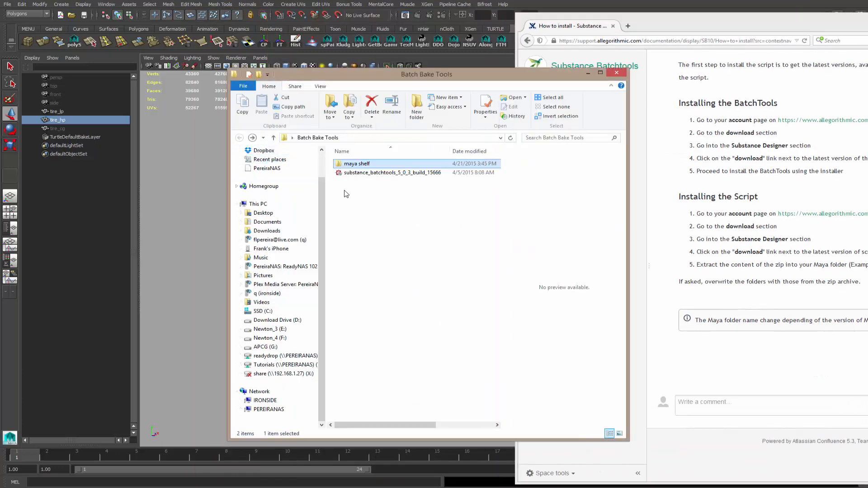
pyautogui.moveTo(734, 27); pyautogui.dragTo(366, 39)
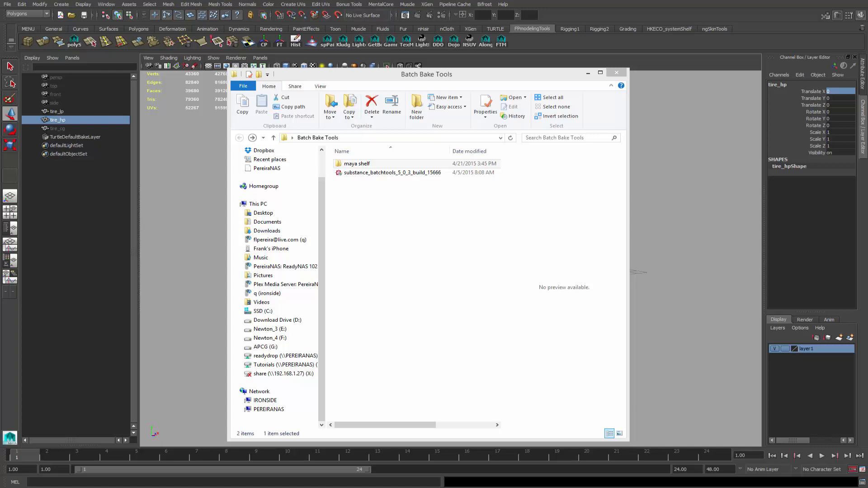
# Open a second file window beside Batch Bake Tools and browse to the 2015-x64 folder under Documents\maya
pyautogui.press('super+e')
pyautogui.moveTo(400, 79); pyautogui.dragTo(236, 75)
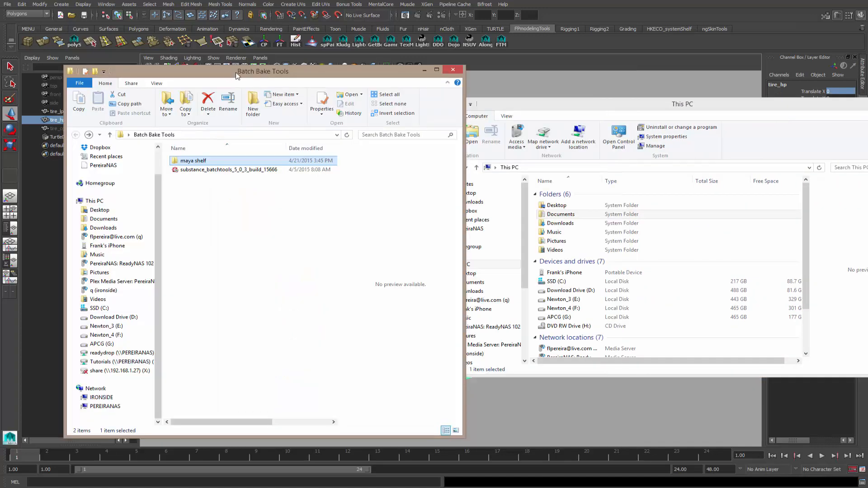
pyautogui.moveTo(592, 107); pyautogui.dragTo(557, 81)
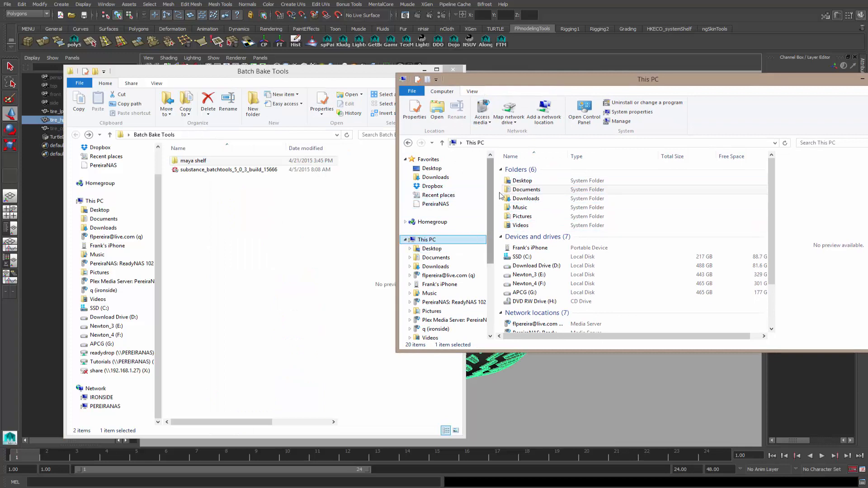
pyautogui.click(531, 192)
pyautogui.doubleClick(522, 193)
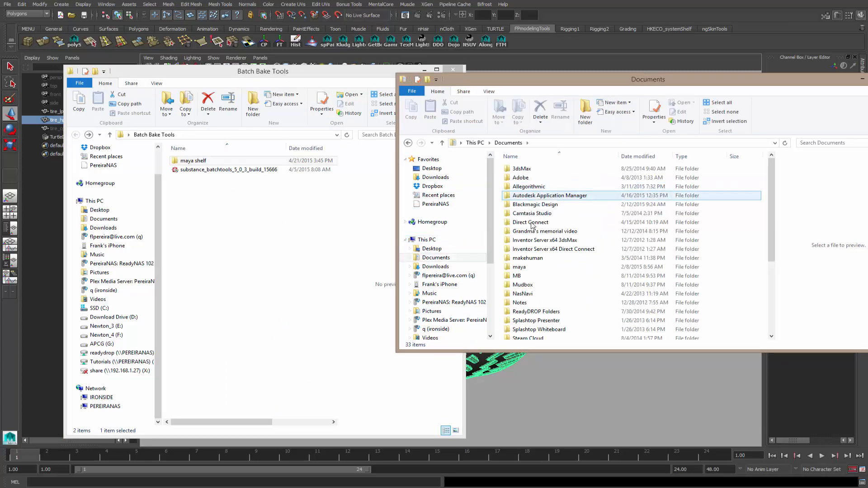
pyautogui.doubleClick(531, 266)
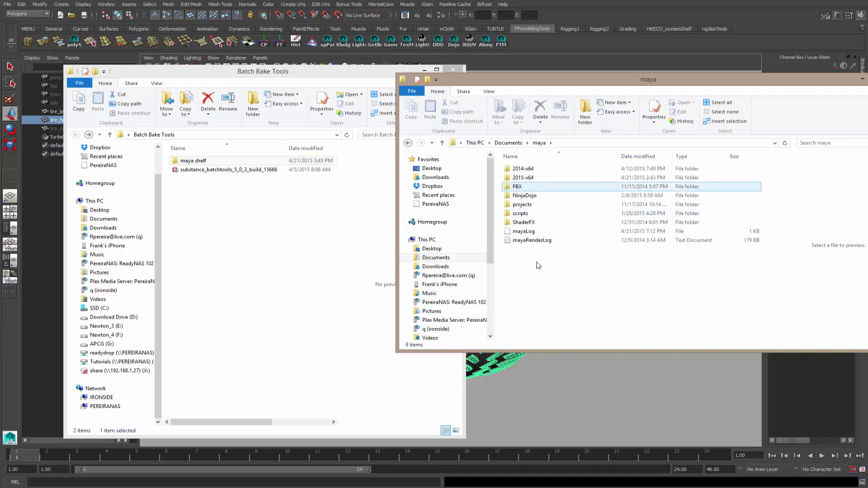
pyautogui.moveTo(545, 77); pyautogui.dragTo(570, 76)
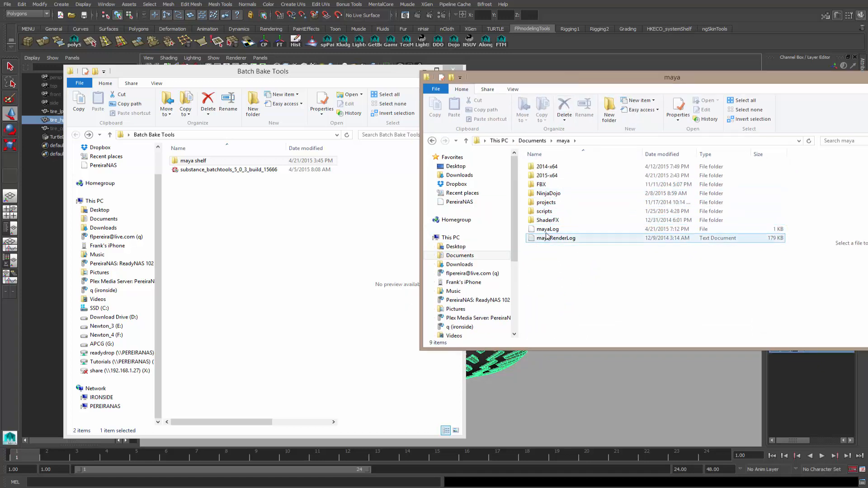
pyautogui.click(473, 256)
pyautogui.doubleClick(544, 265)
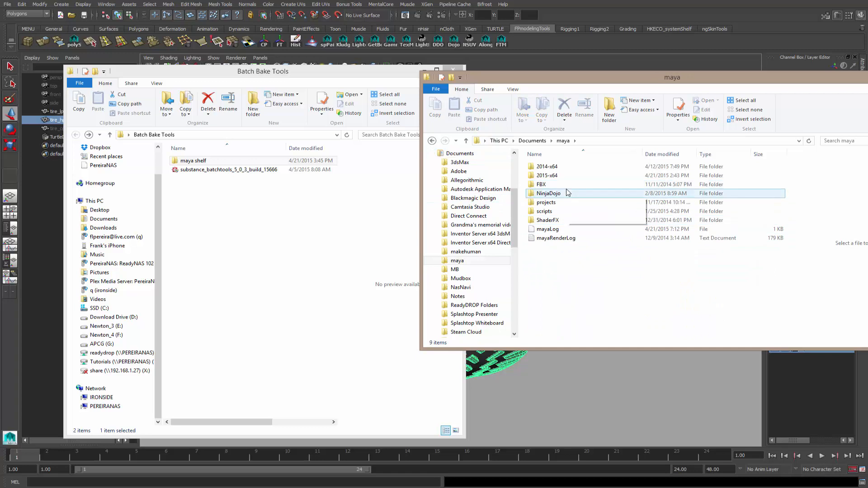
pyautogui.doubleClick(546, 177)
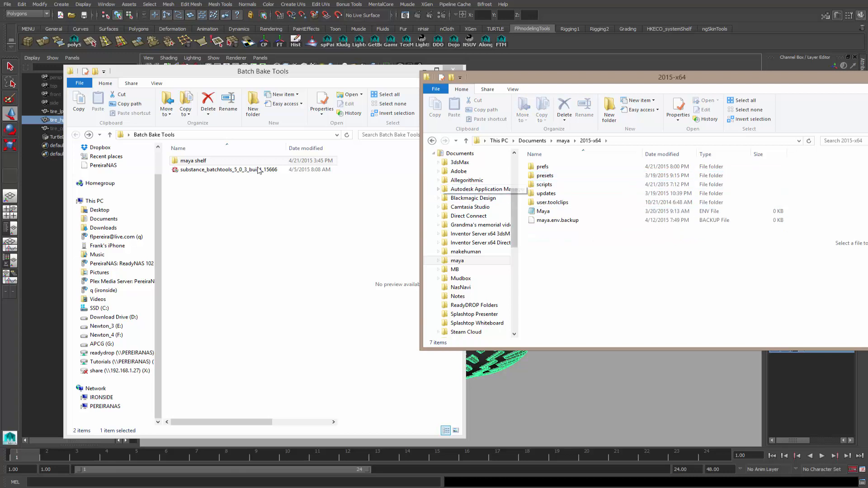
# Place the SubstanceMayaToolset file from the maya shelf's scripts folder into the scripts folder of 2015-x64
pyautogui.doubleClick(192, 161)
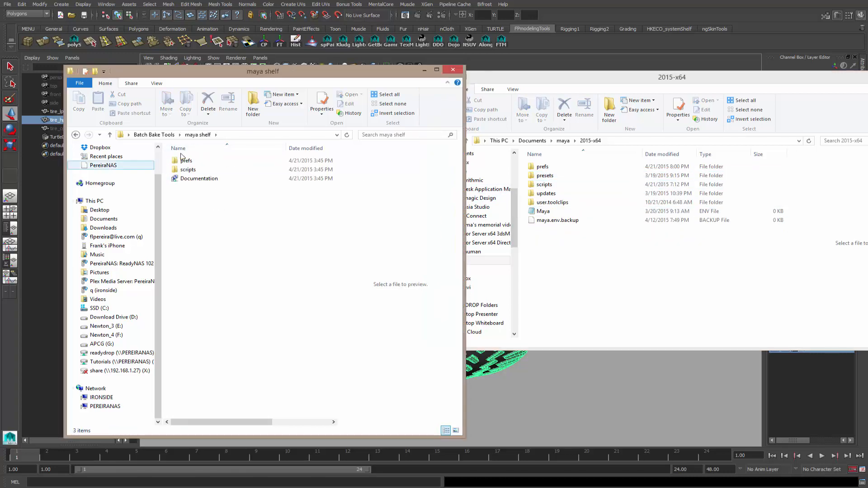
pyautogui.click(542, 167)
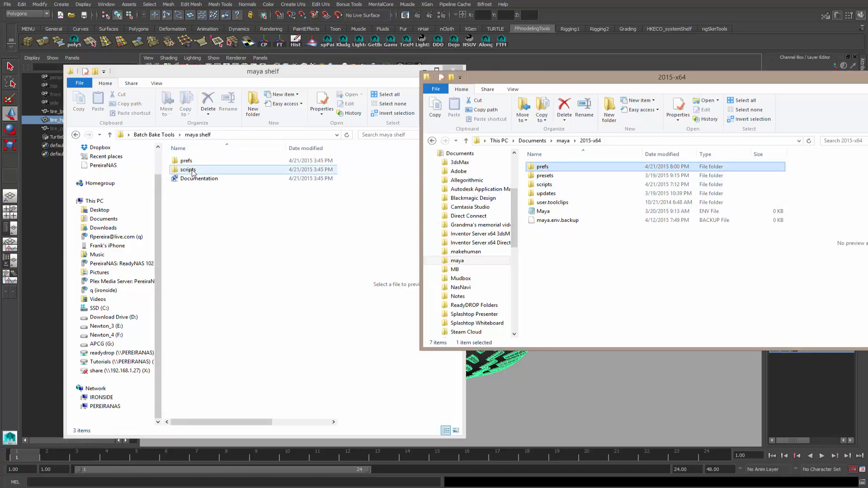
pyautogui.click(542, 186)
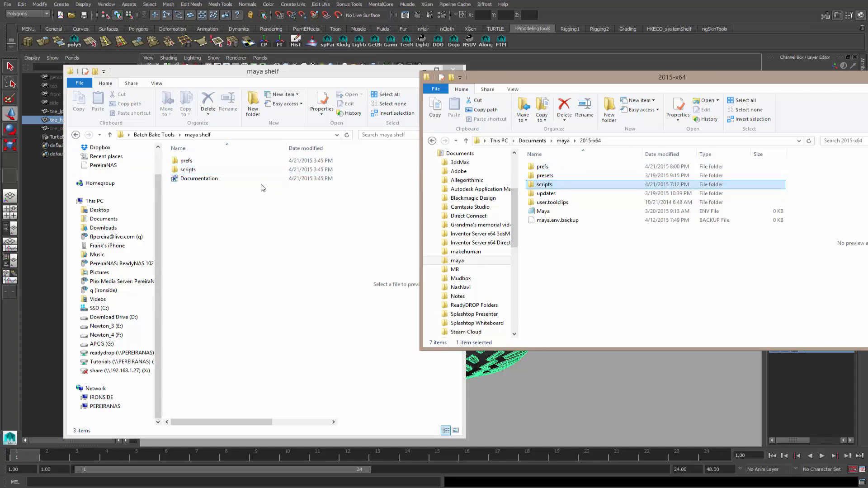
pyautogui.doubleClick(188, 170)
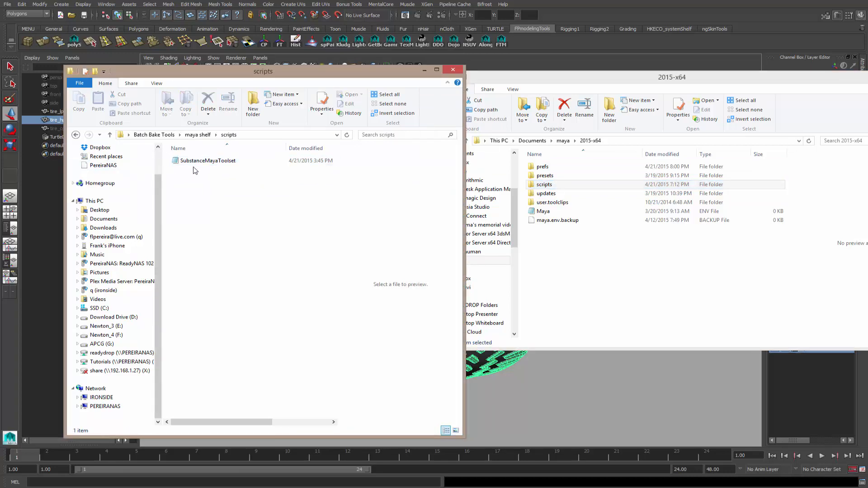
pyautogui.click(199, 163)
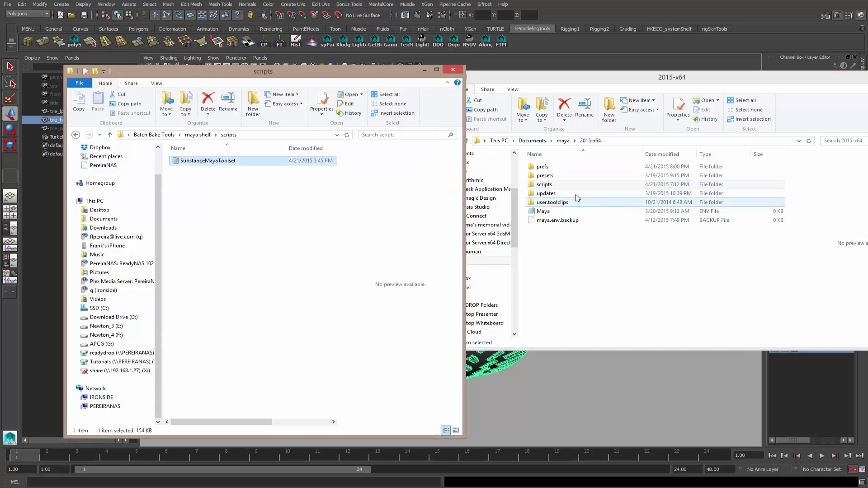
pyautogui.click(547, 185)
pyautogui.doubleClick(546, 185)
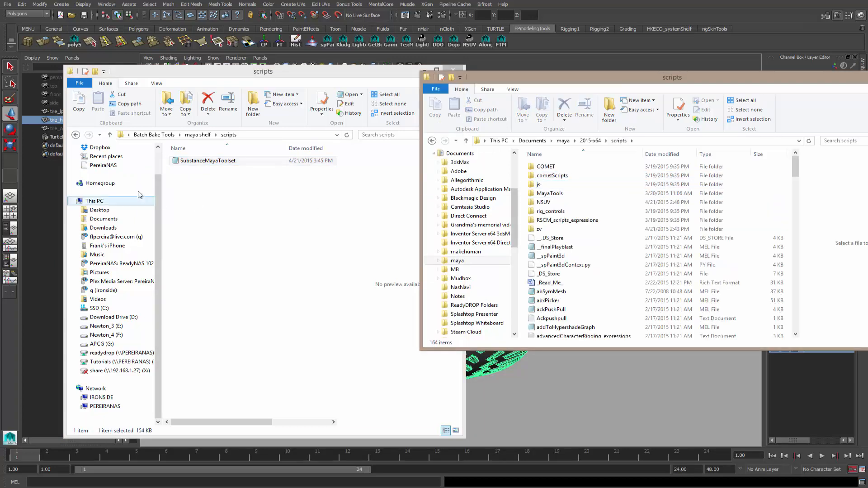
pyautogui.moveTo(192, 164); pyautogui.dragTo(628, 285)
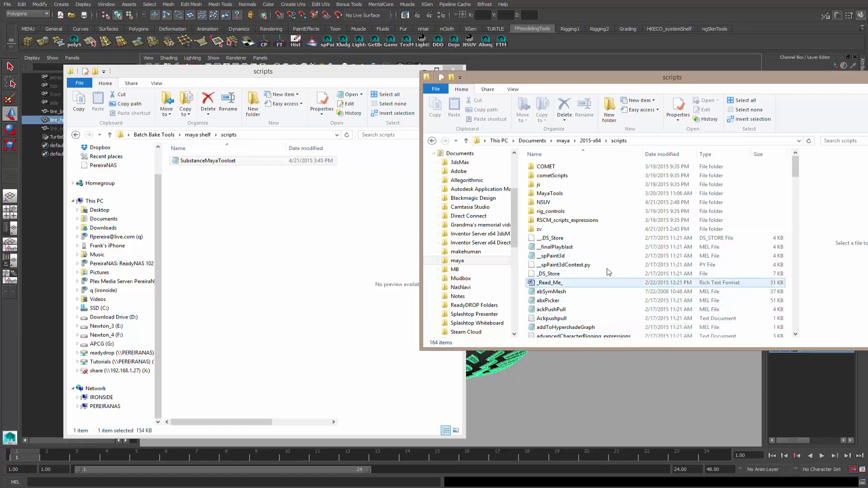
# Place the froyok folder from the maya shelf's prefs\icons folder into 2015-x64\prefs\icons and select it there
pyautogui.click(589, 141)
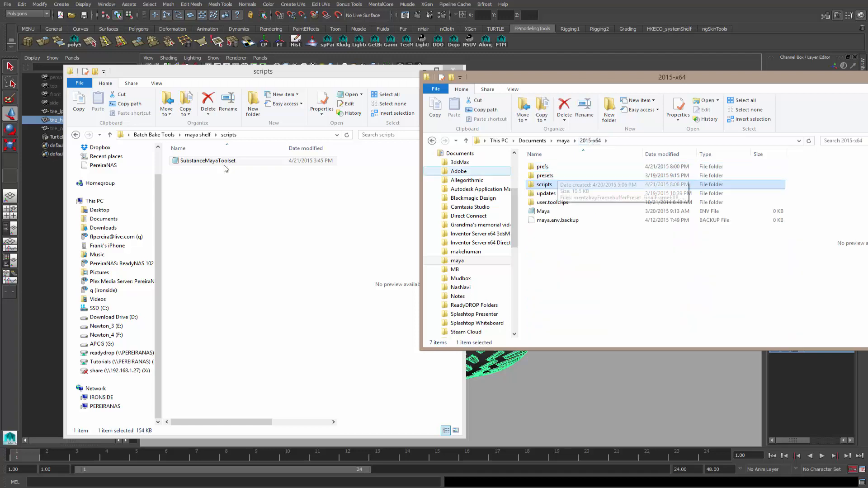
pyautogui.click(76, 135)
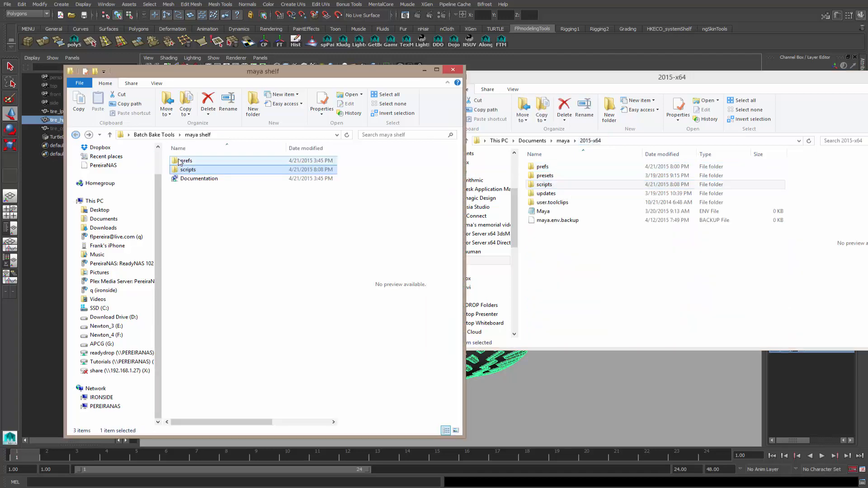
pyautogui.doubleClick(184, 162)
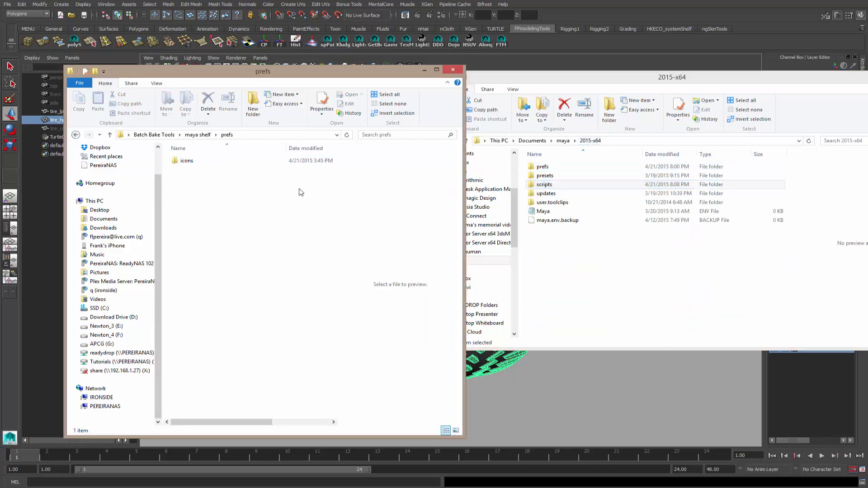
pyautogui.doubleClick(193, 161)
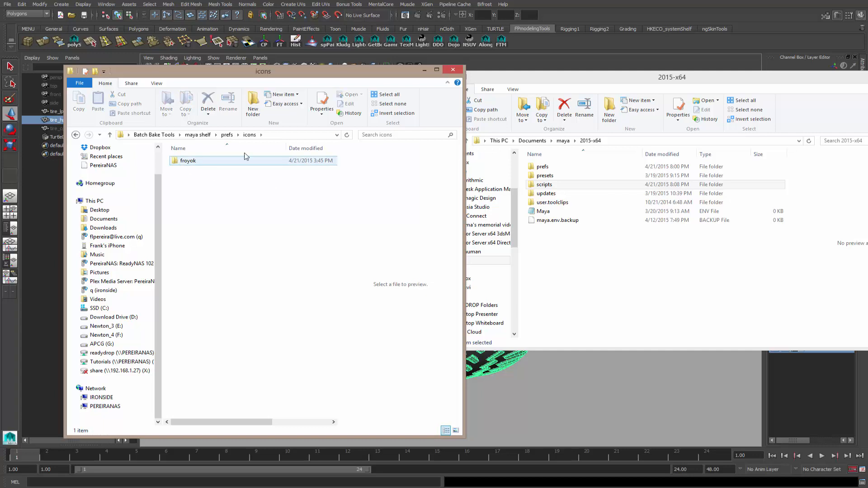
pyautogui.doubleClick(544, 167)
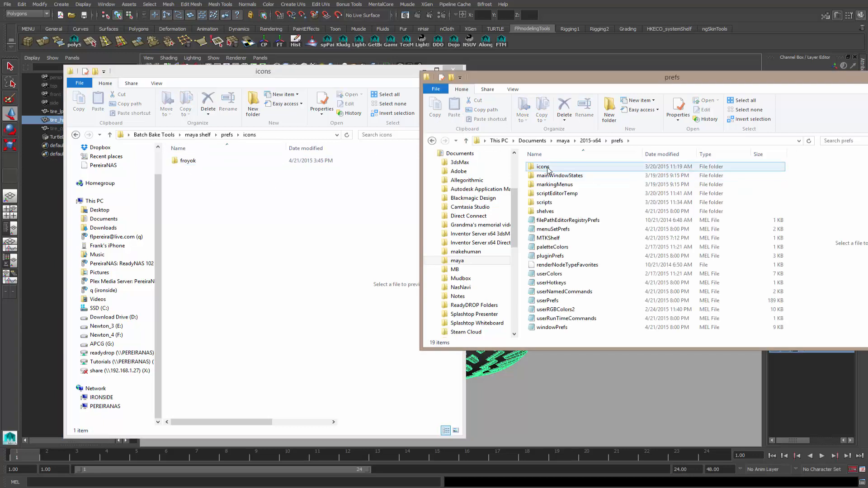
pyautogui.doubleClick(548, 168)
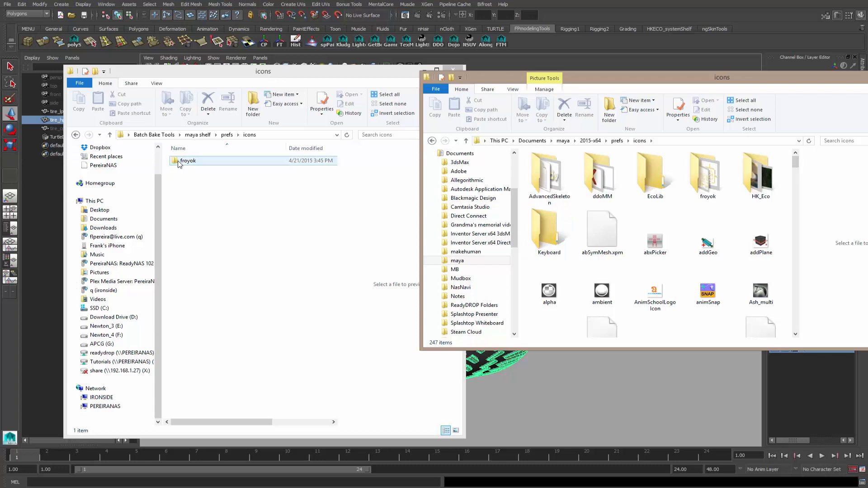
pyautogui.moveTo(179, 162); pyautogui.dragTo(731, 239)
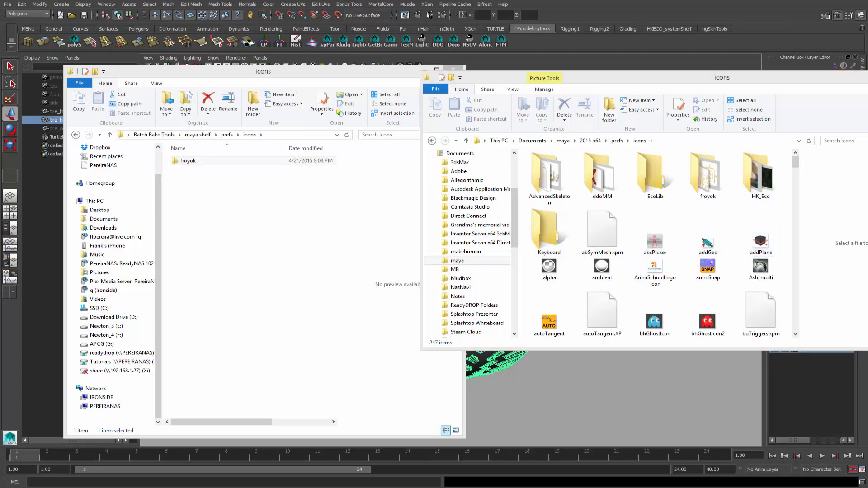
pyautogui.click(713, 185)
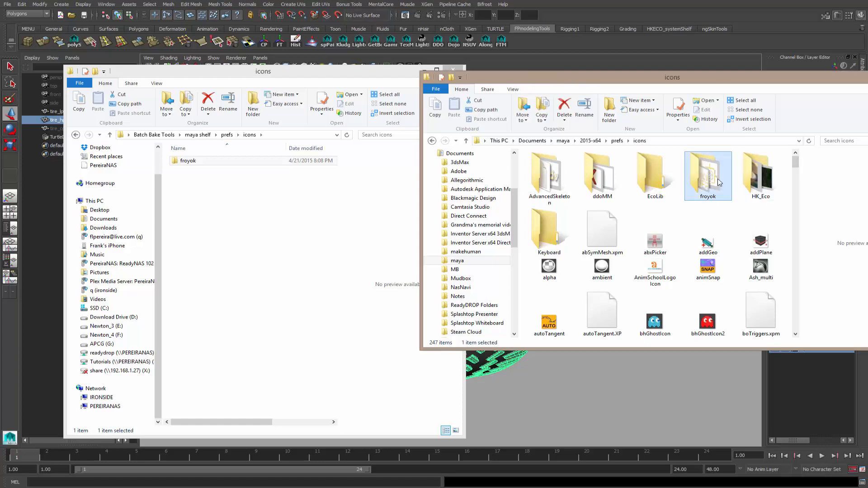
# Check the contents of the froyok folder in 2015-x64\prefs\icons and close that file window
pyautogui.doubleClick(713, 185)
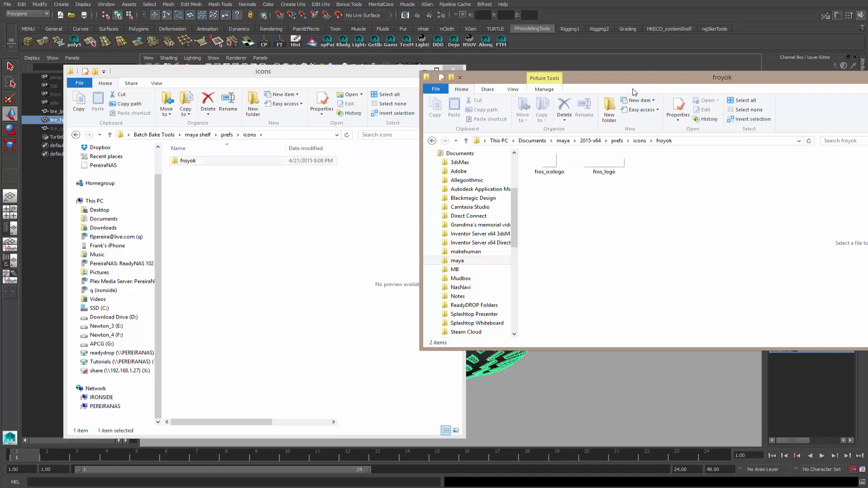
pyautogui.moveTo(668, 82); pyautogui.dragTo(562, 99)
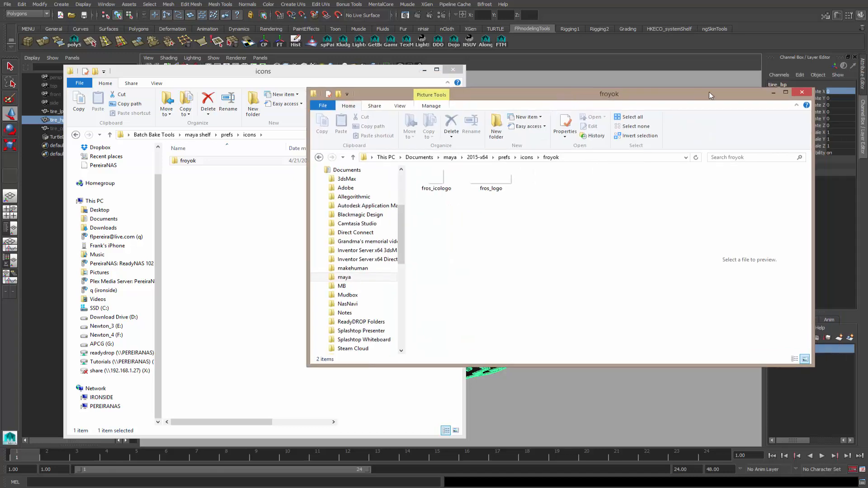
pyautogui.click(802, 93)
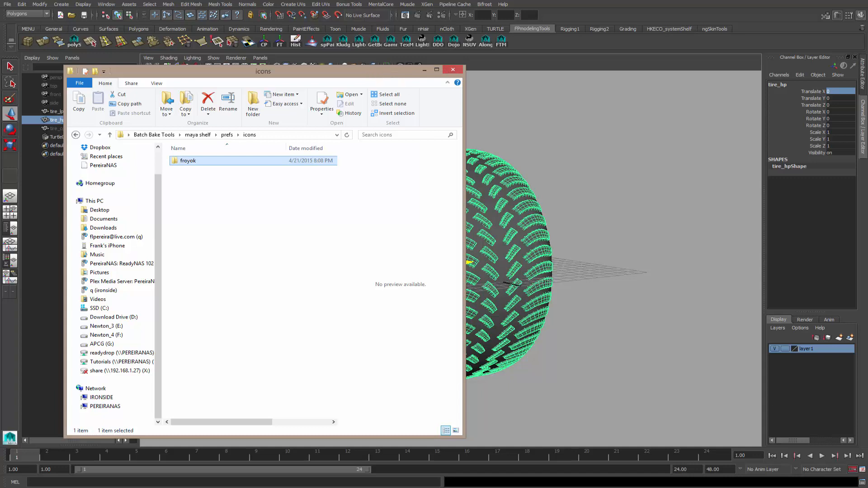
# Return the source file window to the maya shelf folder and open the How to launch page in the browser documentation
pyautogui.hotkey('alt', 'Tab')
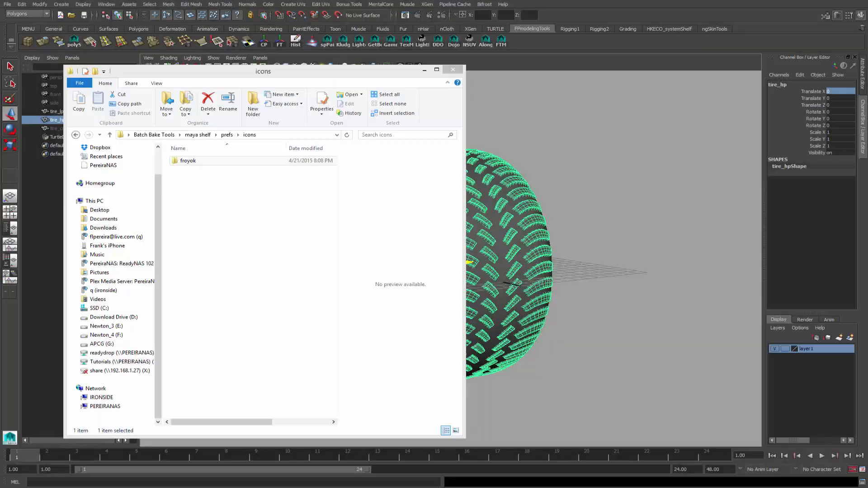
pyautogui.moveTo(867, 76); pyautogui.dragTo(555, 37)
pyautogui.click(75, 135)
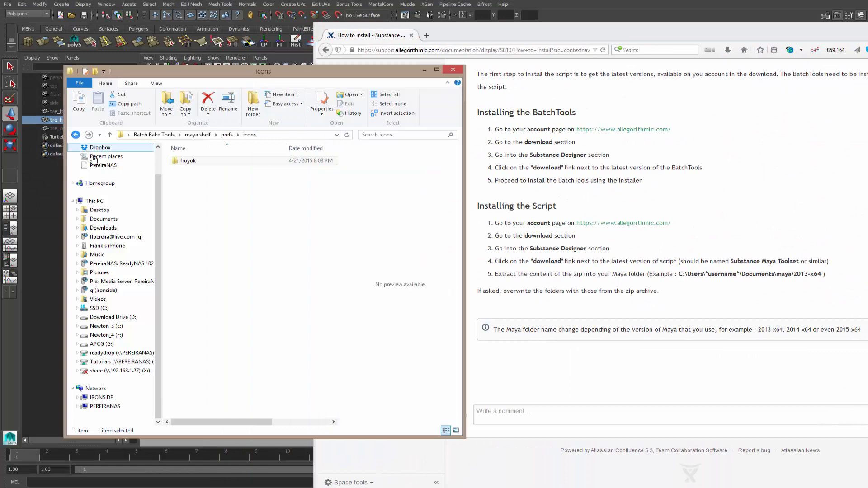
pyautogui.click(77, 136)
pyautogui.click(195, 179)
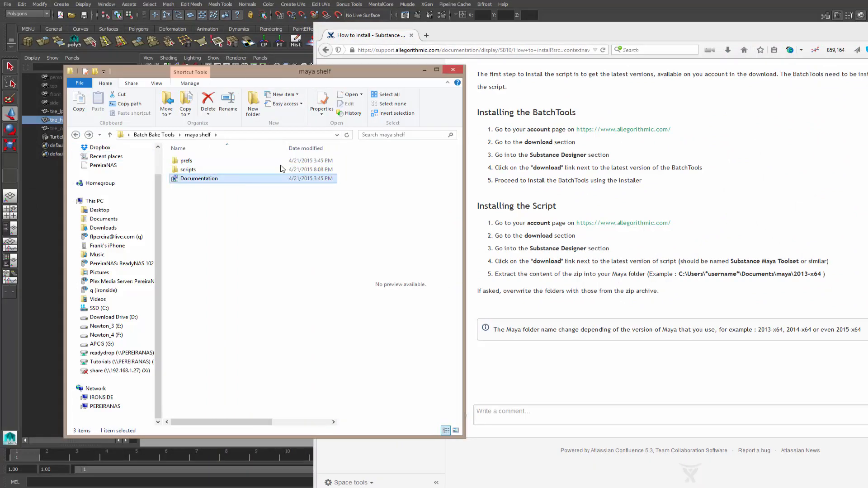
pyautogui.moveTo(377, 77); pyautogui.dragTo(401, 82)
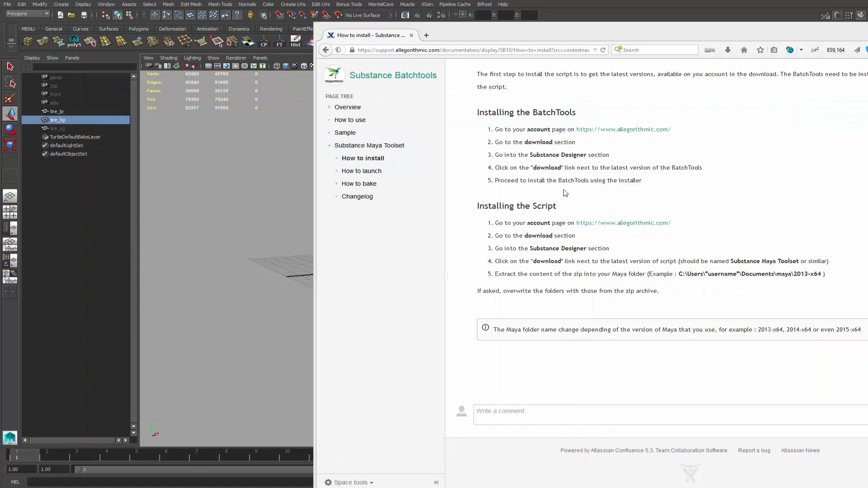
pyautogui.click(364, 172)
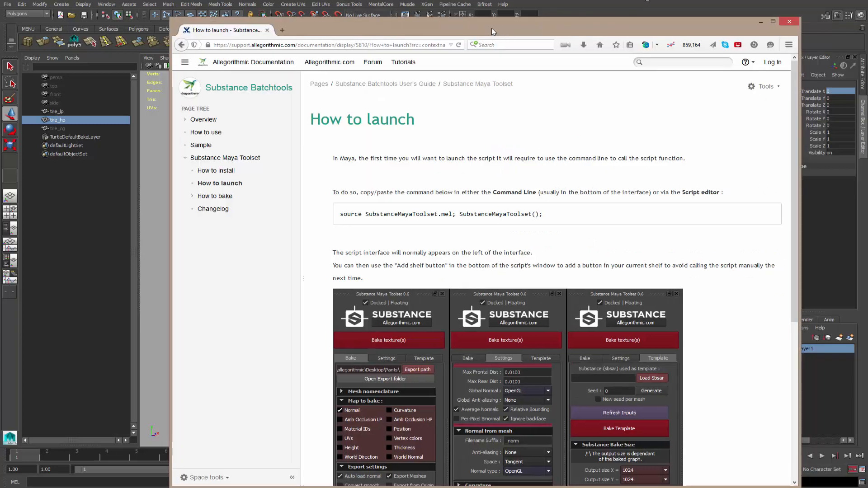
pyautogui.moveTo(605, 39); pyautogui.dragTo(472, 24)
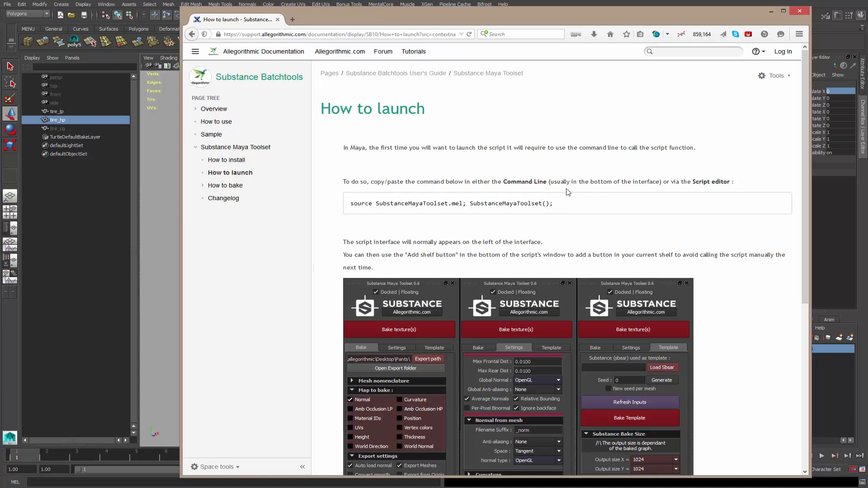
# Copy "source SubstanceMayaToolset.mel; SubstanceMayaToolset();" from the documentation, run it in Maya's MEL command line, and close the toolset panel
pyautogui.moveTo(556, 204); pyautogui.dragTo(353, 203)
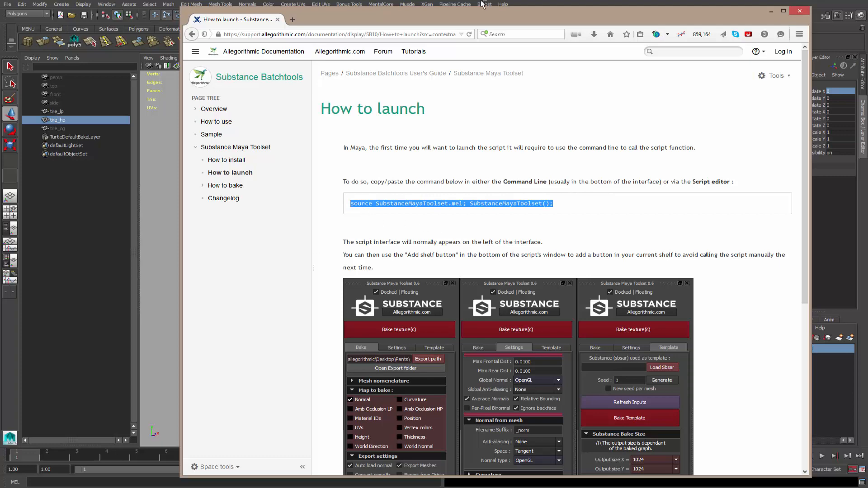
pyautogui.moveTo(468, 19); pyautogui.dragTo(867, 41)
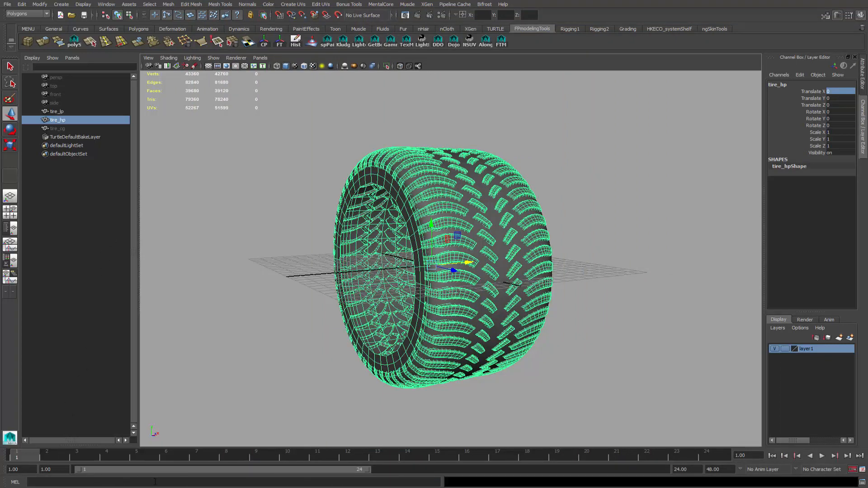
pyautogui.click(17, 485)
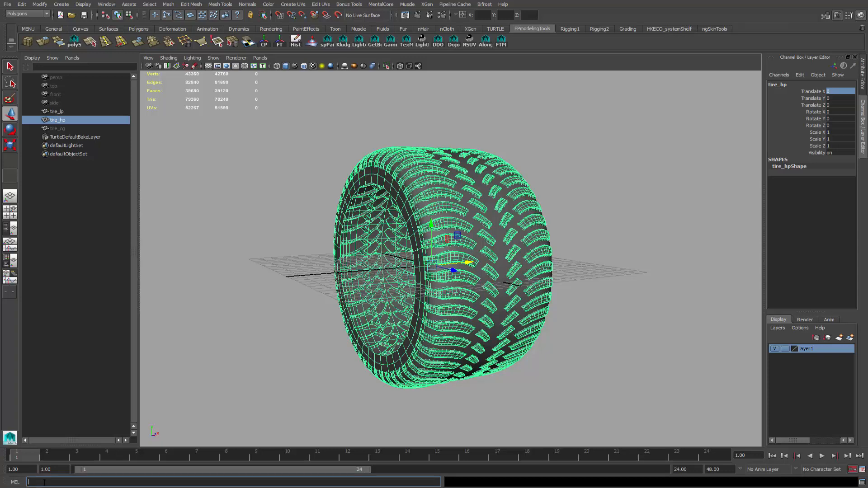
pyautogui.write('source SubstanceMayaToolset.mel; SubstanceMayaToolset();')
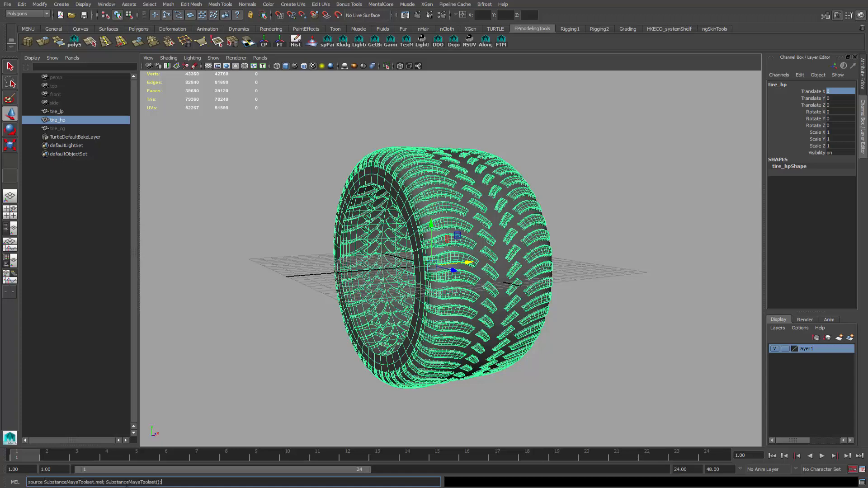
pyautogui.press('Return')
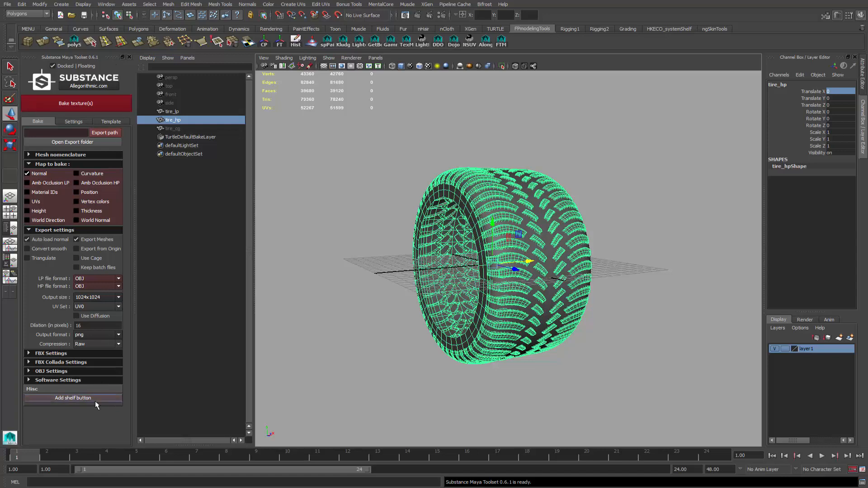
pyautogui.click(129, 57)
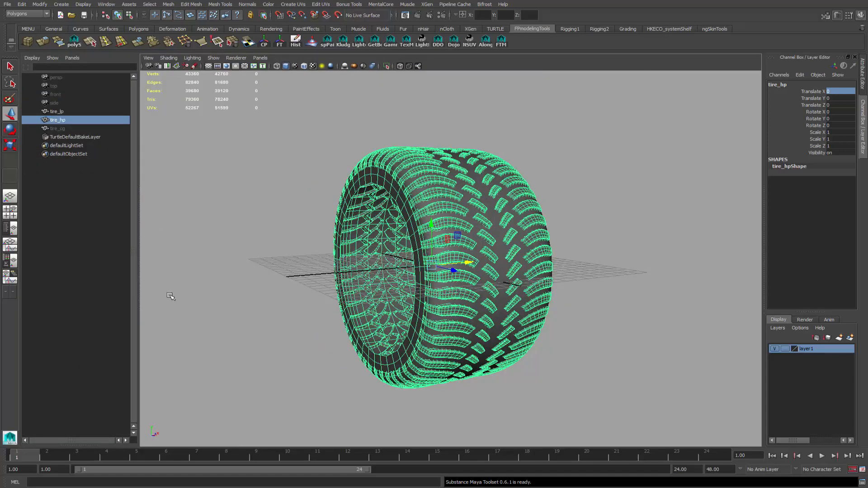
pyautogui.click(68, 482)
pyautogui.write('source SubstanceMayaToolset.mel; SubstanceMayaToolset();')
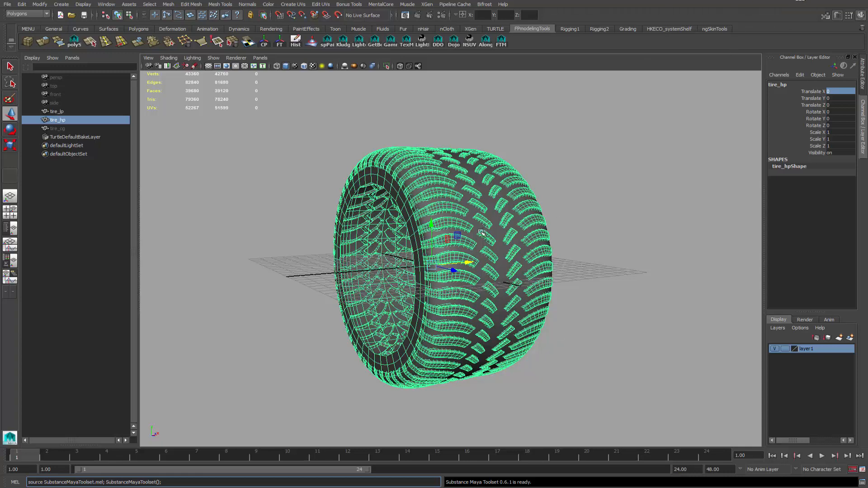
pyautogui.moveTo(29, 477); pyautogui.dragTo(9, 462)
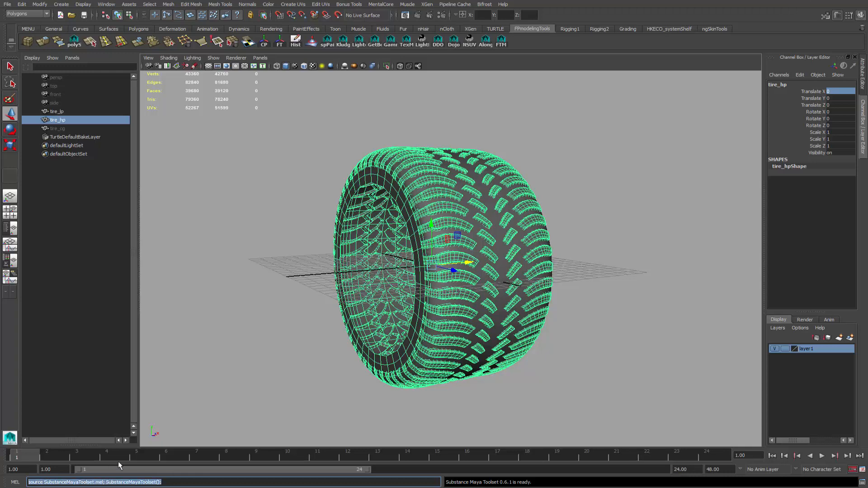
pyautogui.press('BackSpace')
# Run rehash in the MEL command line
pyautogui.write('re')
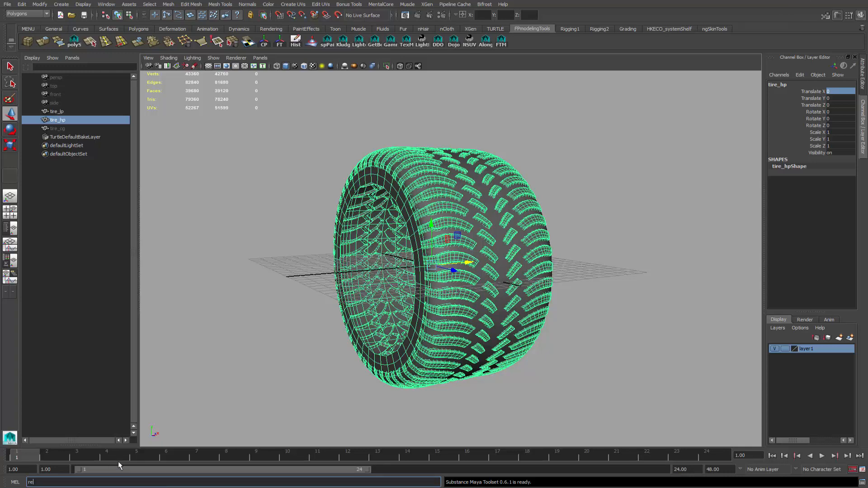
pyautogui.write('ha')
pyautogui.write('ch')
pyautogui.write('sh')
pyautogui.press('Return')
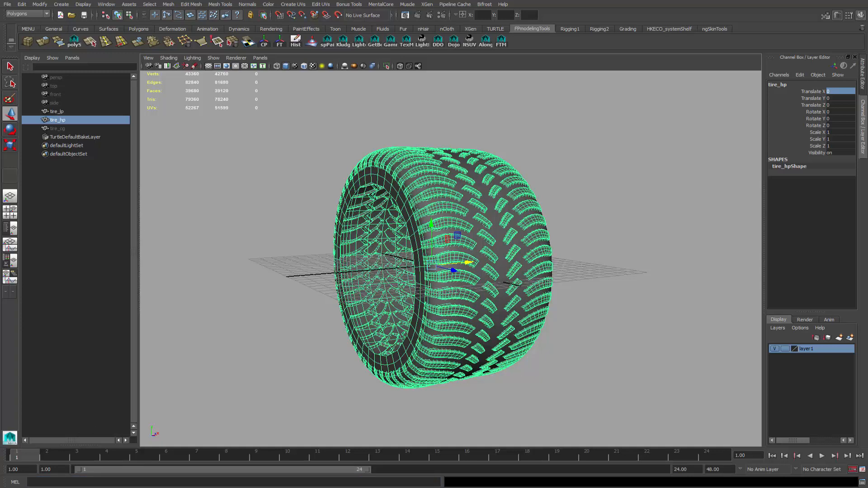
# Bring the maya shelf file window back over Maya and browse to Documents\maya\2015-x64
pyautogui.moveTo(867, 80); pyautogui.dragTo(515, 77)
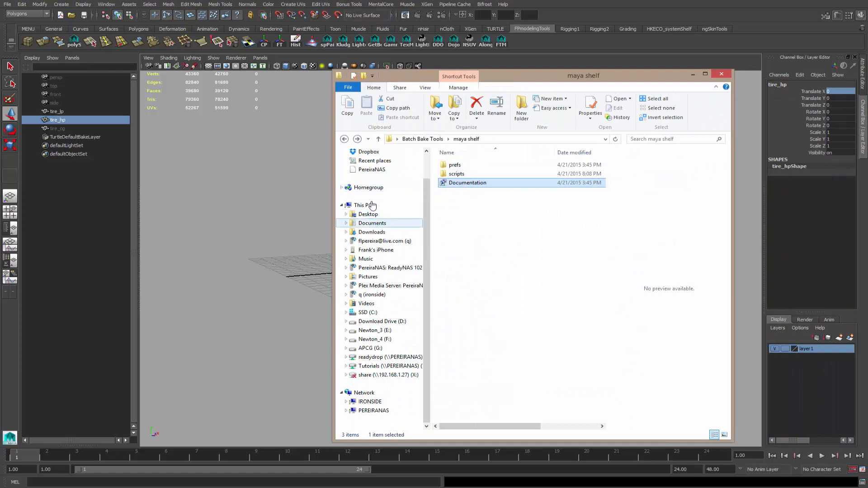
pyautogui.click(366, 223)
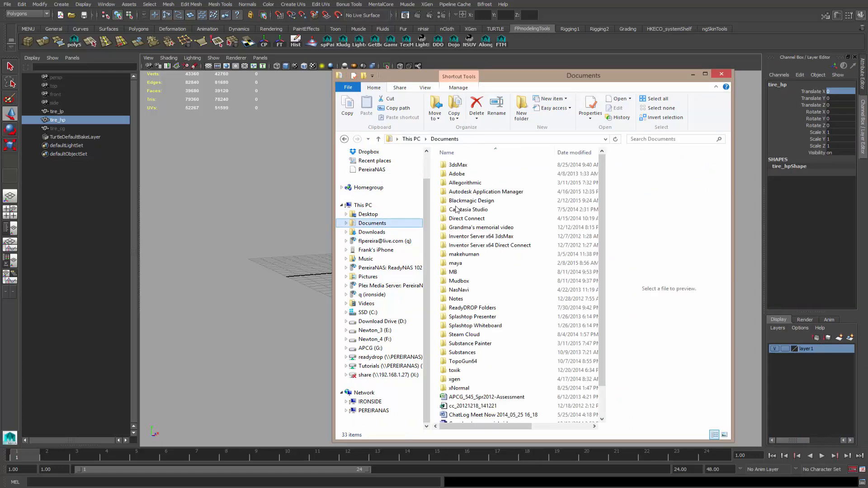
pyautogui.doubleClick(455, 263)
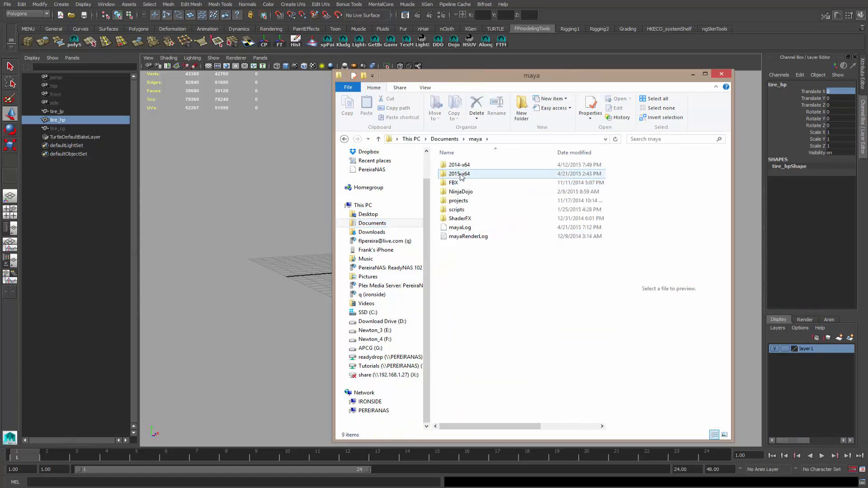
pyautogui.doubleClick(461, 175)
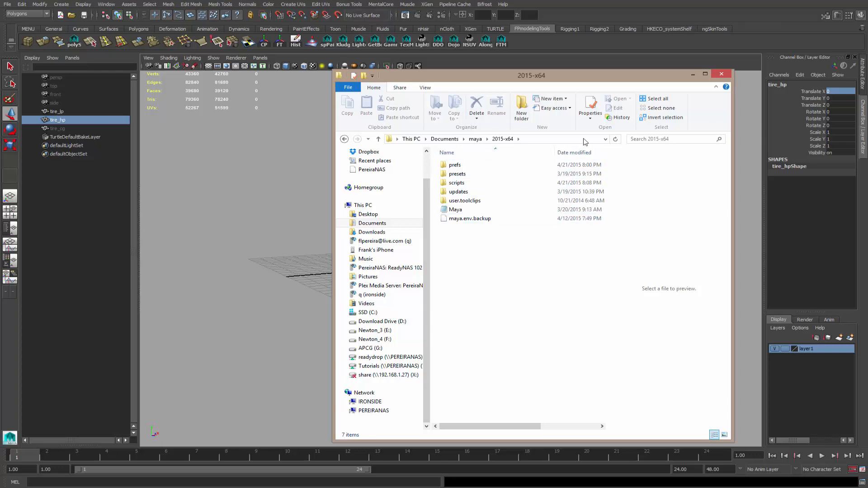
# Enter rehash in the MEL command line, replace it with the launch command copied from the How to launch page, and run that command
pyautogui.click(85, 481)
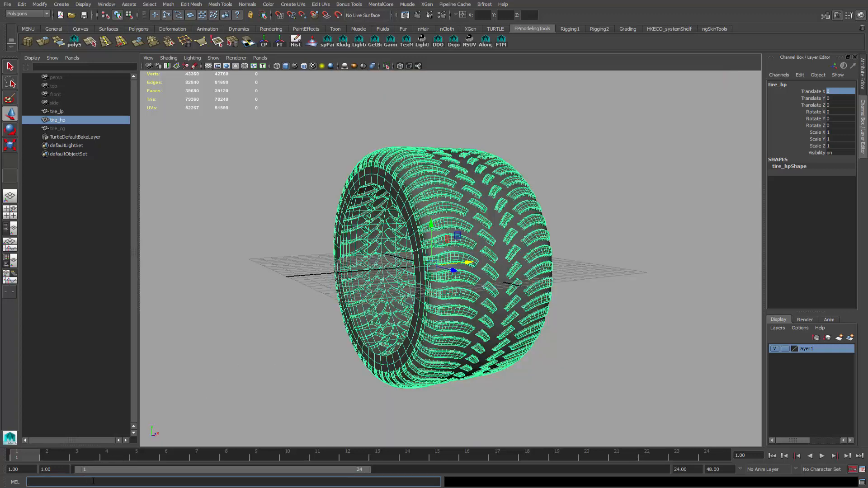
pyautogui.write('rehash')
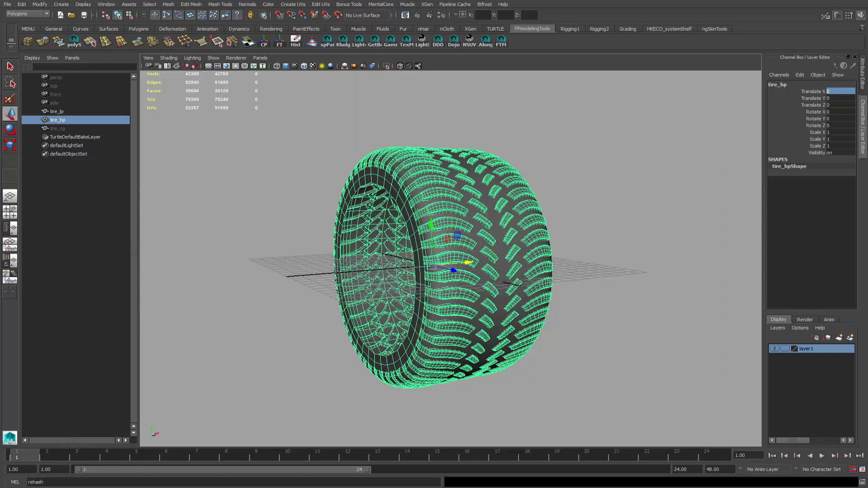
pyautogui.hotkey('alt', 'Tab')
pyautogui.moveTo(771, 244); pyautogui.dragTo(500, 246)
pyautogui.hotkey('ctrl', 'c')
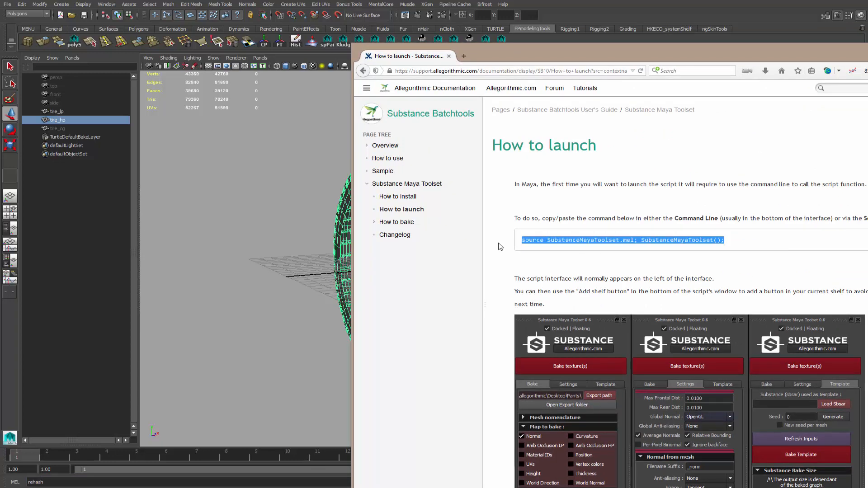
pyautogui.click(120, 482)
pyautogui.hotkey('ctrl', 'a')
pyautogui.hotkey('ctrl', 'v')
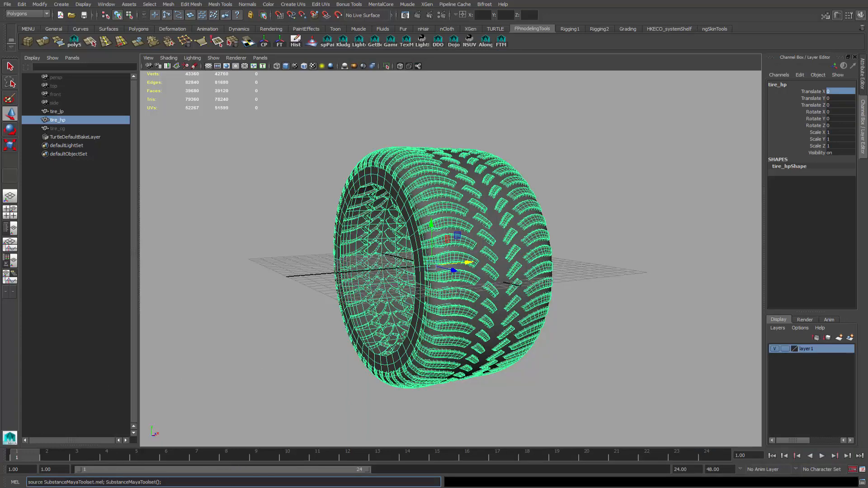
pyautogui.press('Return')
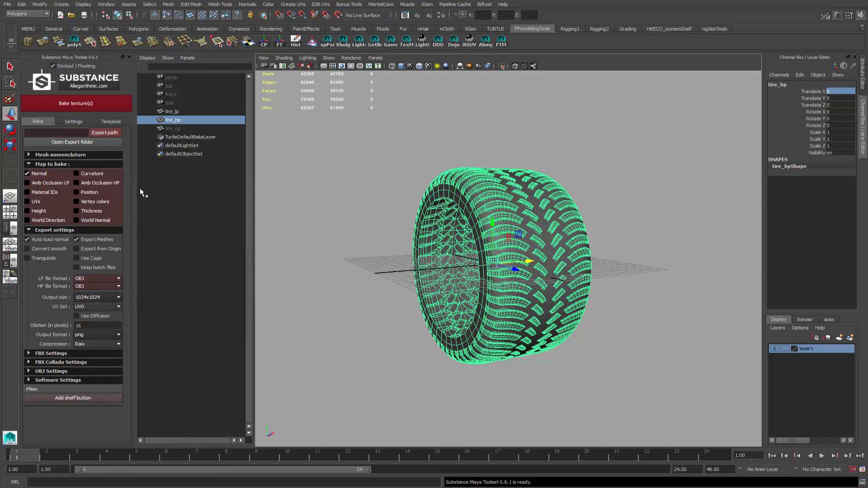
# Add a Substance Maya Toolset button to the FFmodelingTools shelf, then close the toolset panel and relaunch it from that shelf button
pyautogui.click(122, 480)
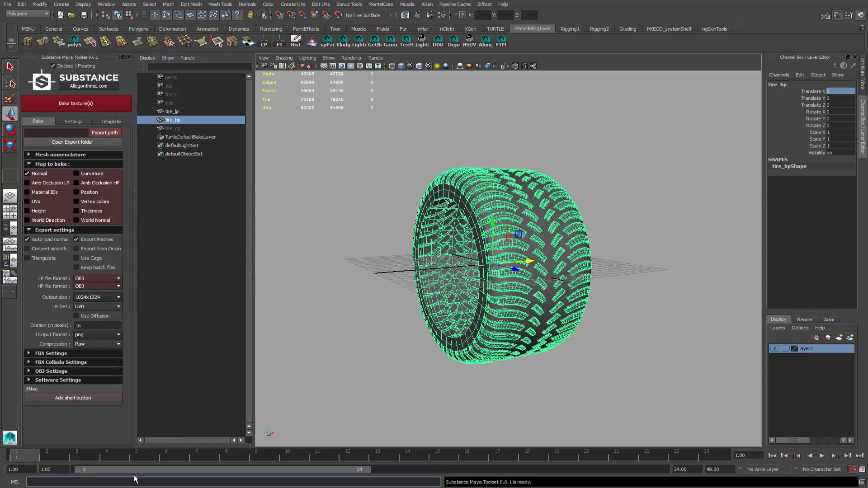
pyautogui.hotkey('ctrl', 'v')
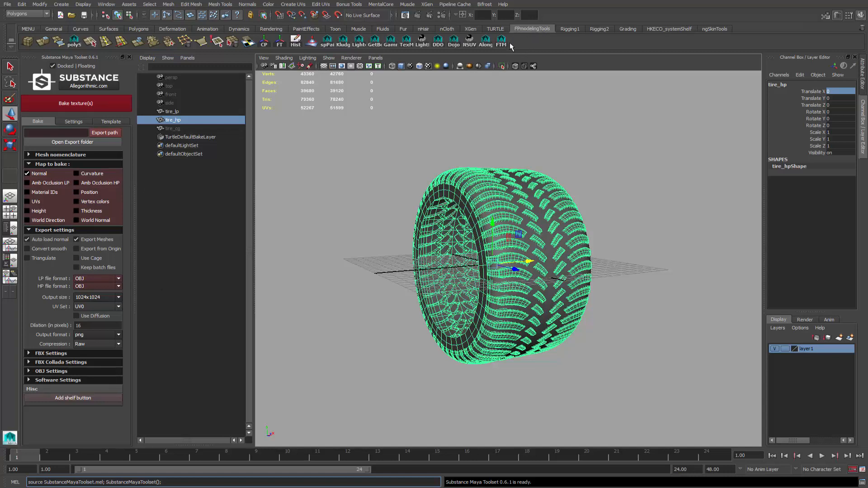
pyautogui.click(59, 400)
pyautogui.click(129, 58)
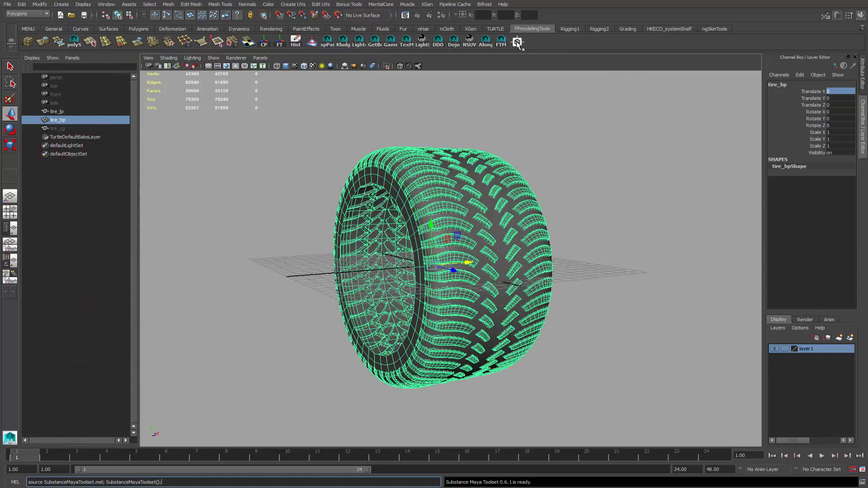
pyautogui.click(518, 42)
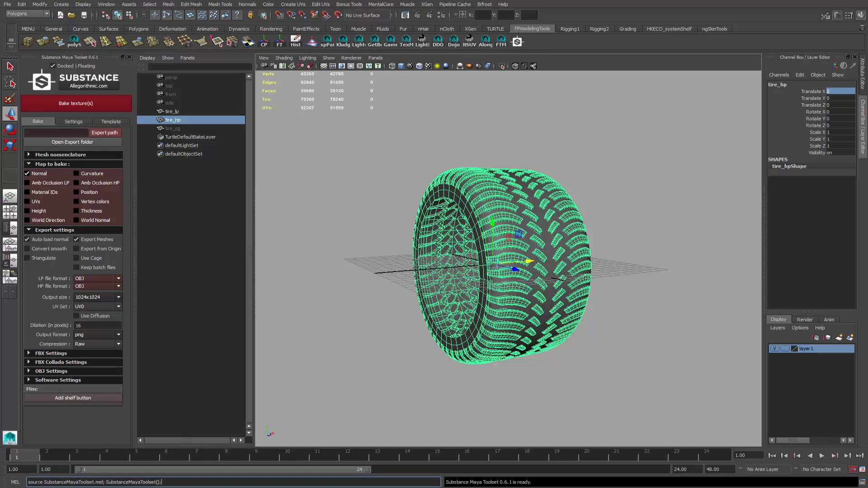
# Switch to the file window, look through the installed scripts in Documents\maya\2015-x64\scripts, then close the window
pyautogui.hotkey('alt', 'Tab')
pyautogui.click(361, 225)
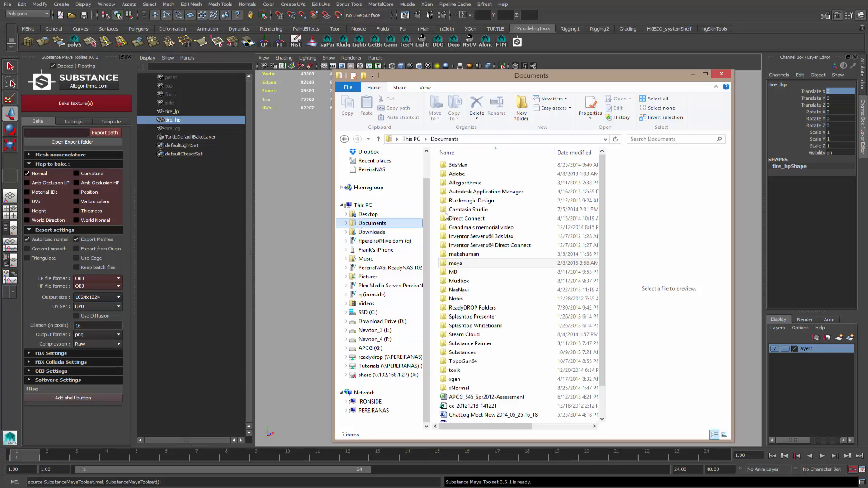
pyautogui.doubleClick(461, 264)
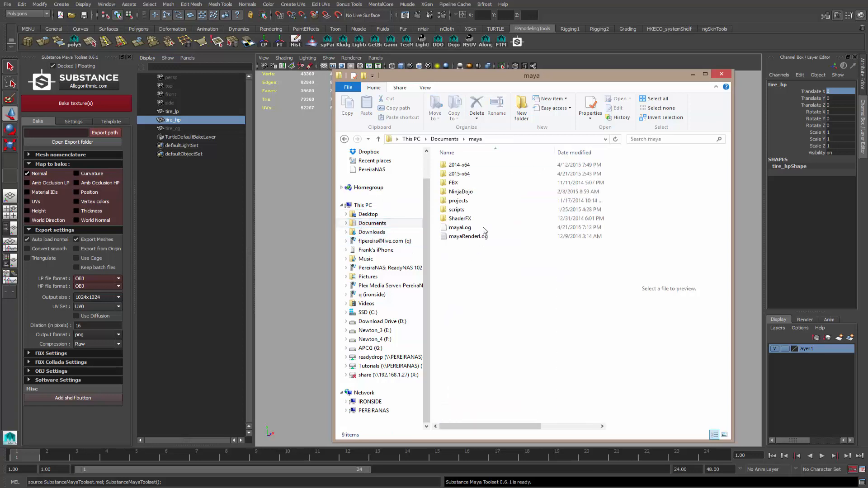
pyautogui.doubleClick(464, 174)
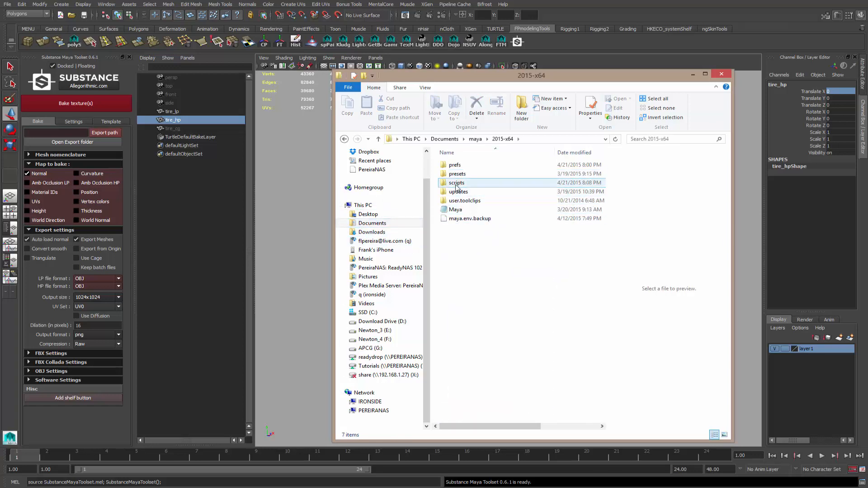
pyautogui.doubleClick(456, 183)
pyautogui.scroll(-5, 524, 211)
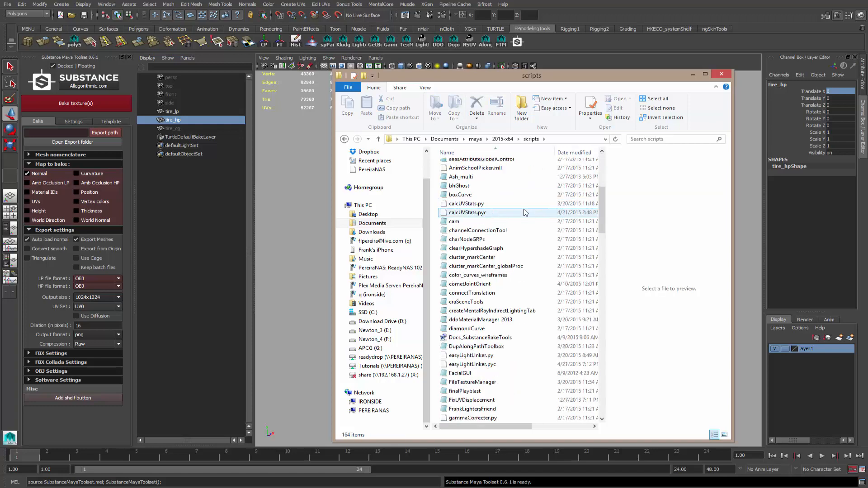
pyautogui.scroll(-15, 524, 211)
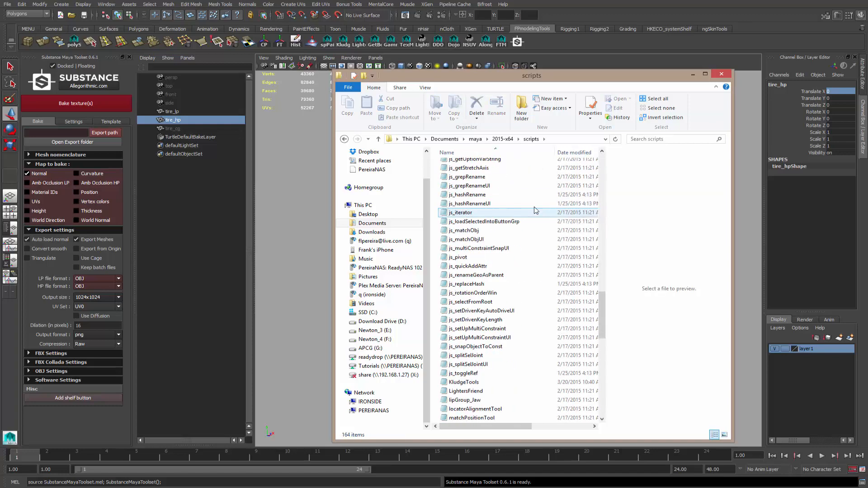
pyautogui.click(728, 76)
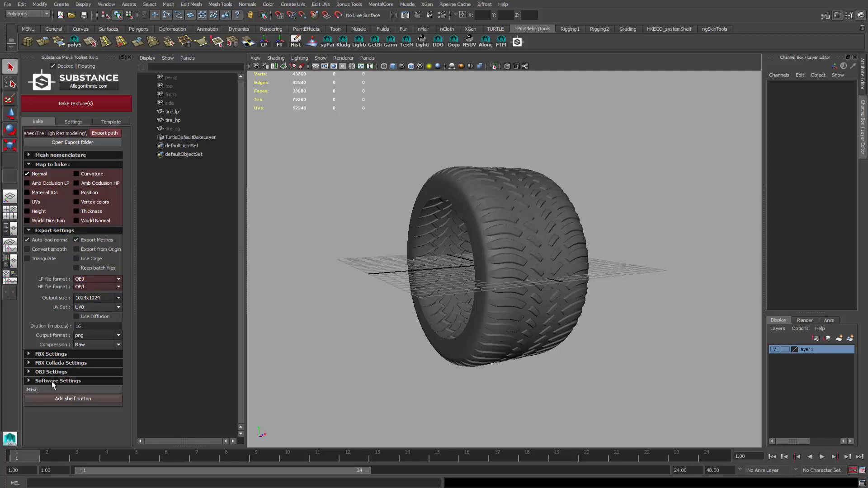
# In the toolset's Software Settings, set the batch path to C:\Program Files\Allegorithmic\Substance BatchTools\5
pyautogui.click(28, 382)
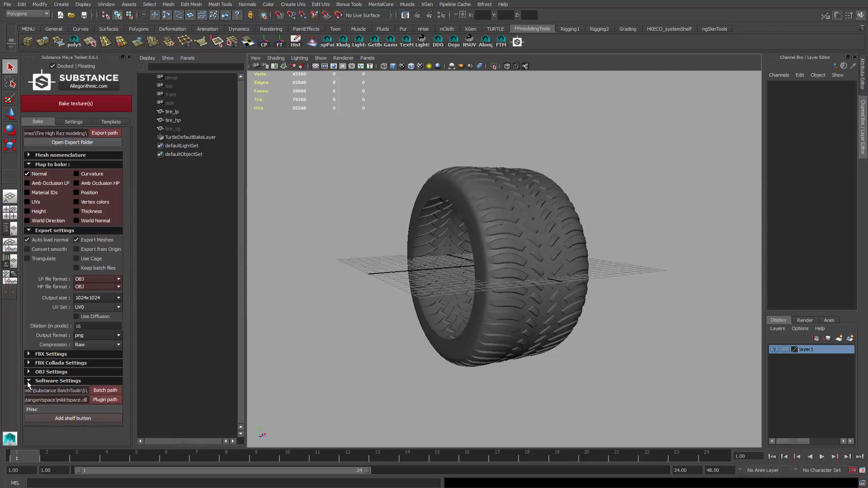
pyautogui.click(105, 391)
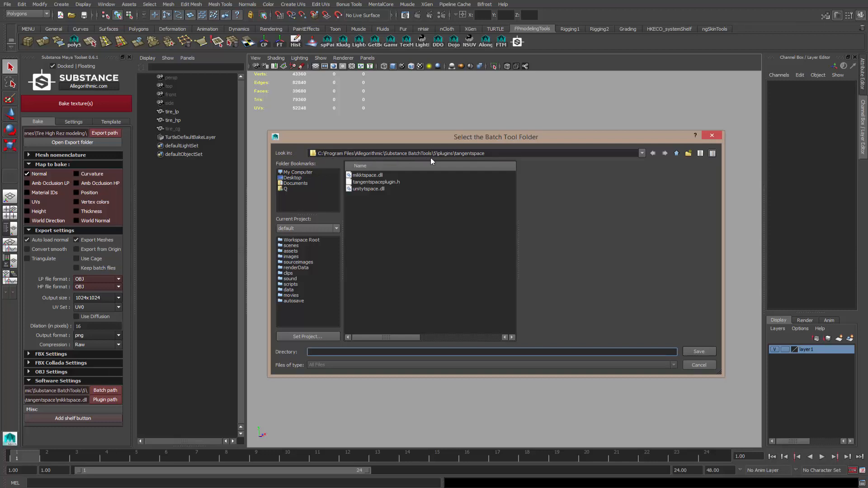
pyautogui.click(678, 153)
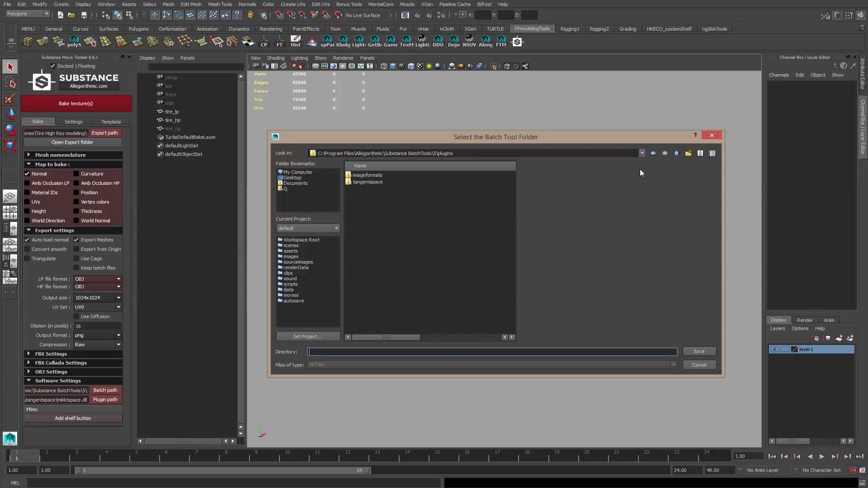
pyautogui.click(299, 177)
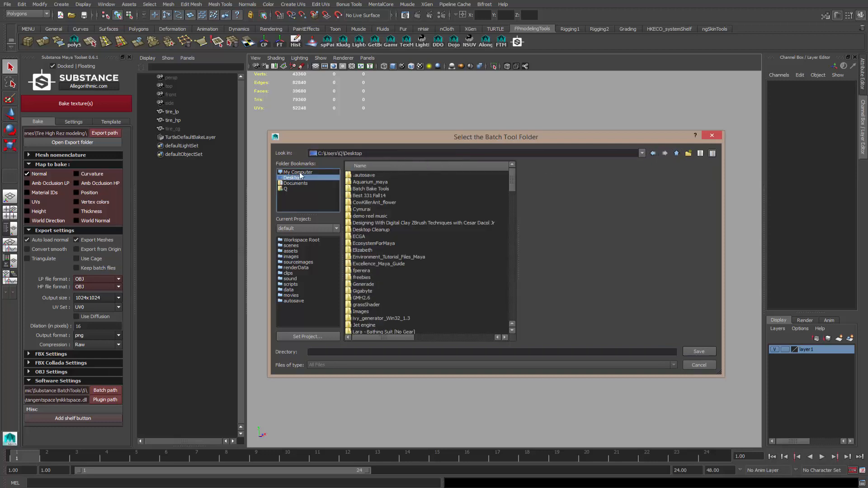
pyautogui.click(306, 173)
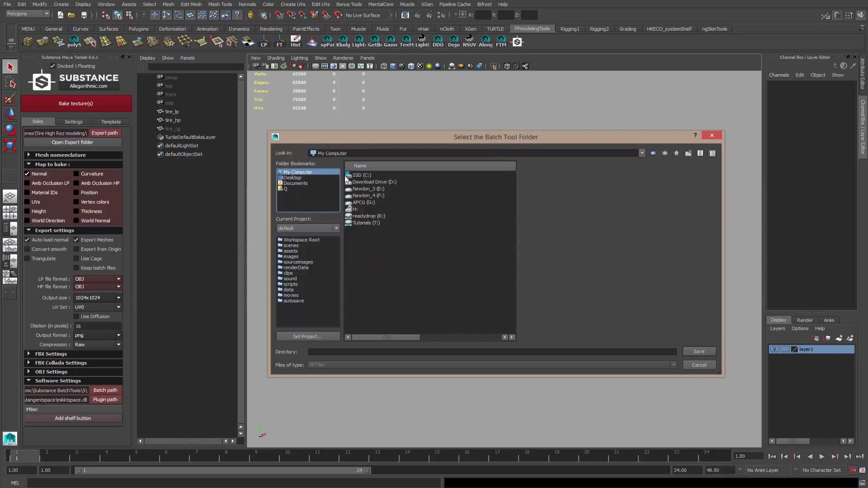
pyautogui.doubleClick(364, 175)
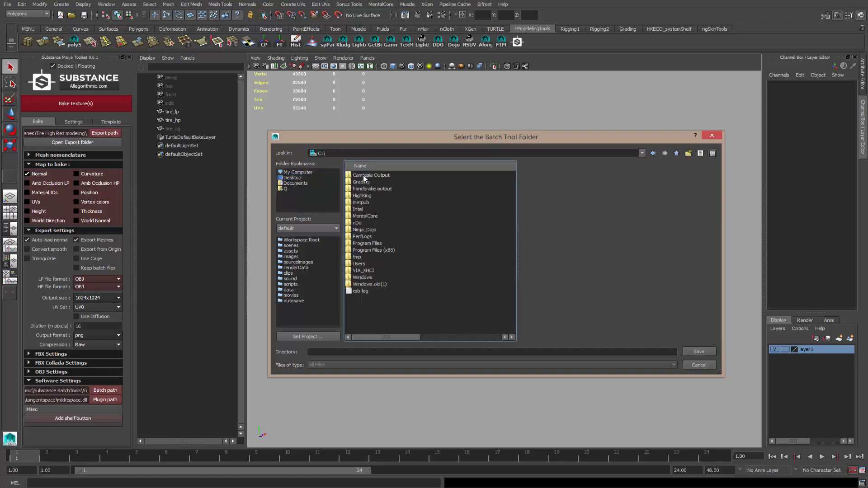
pyautogui.doubleClick(365, 243)
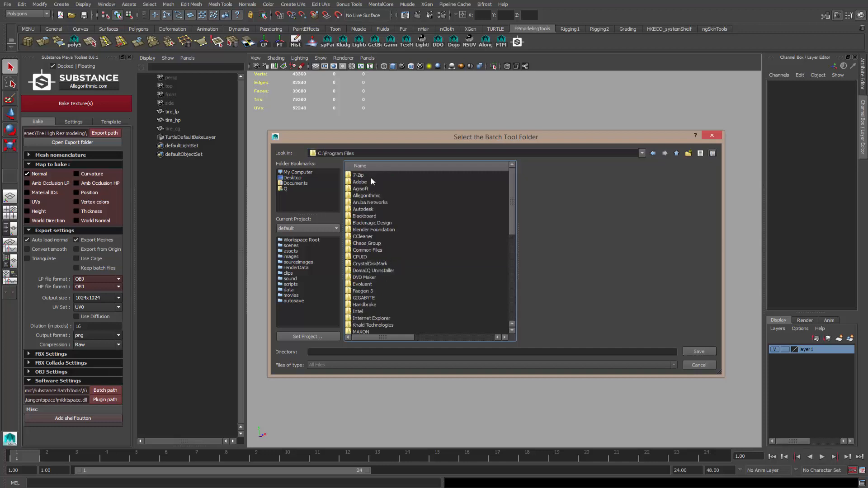
pyautogui.click(365, 196)
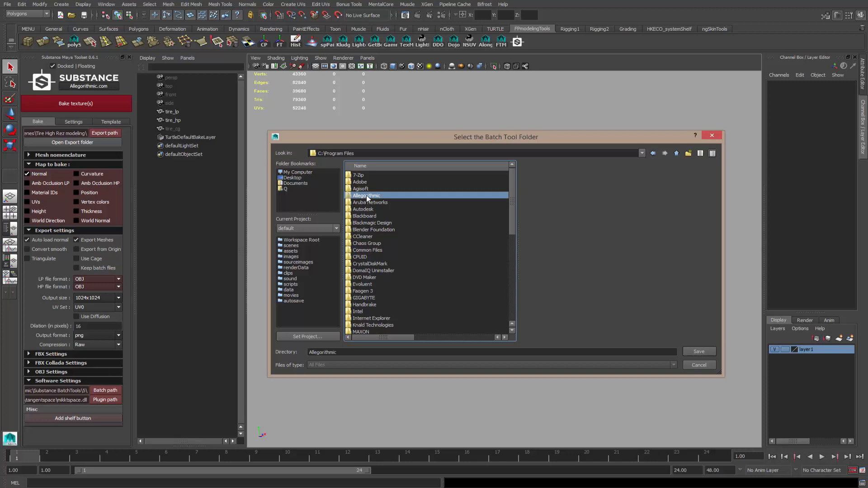
pyautogui.doubleClick(365, 196)
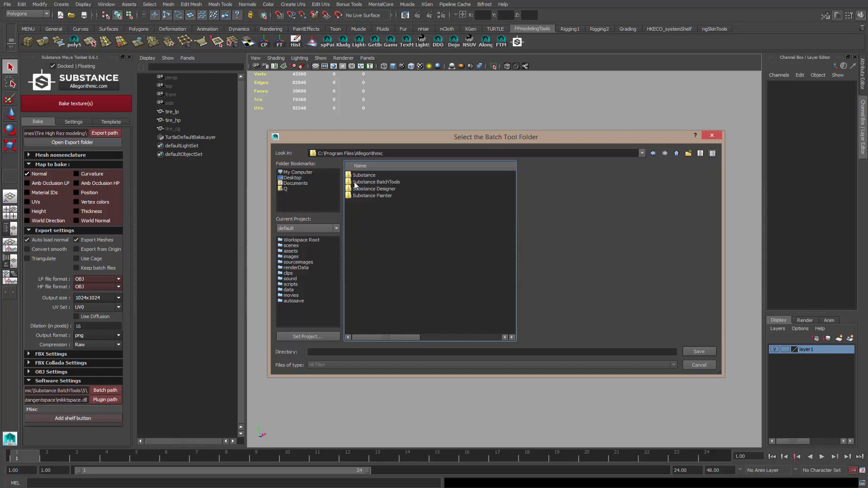
pyautogui.click(383, 182)
pyautogui.doubleClick(383, 183)
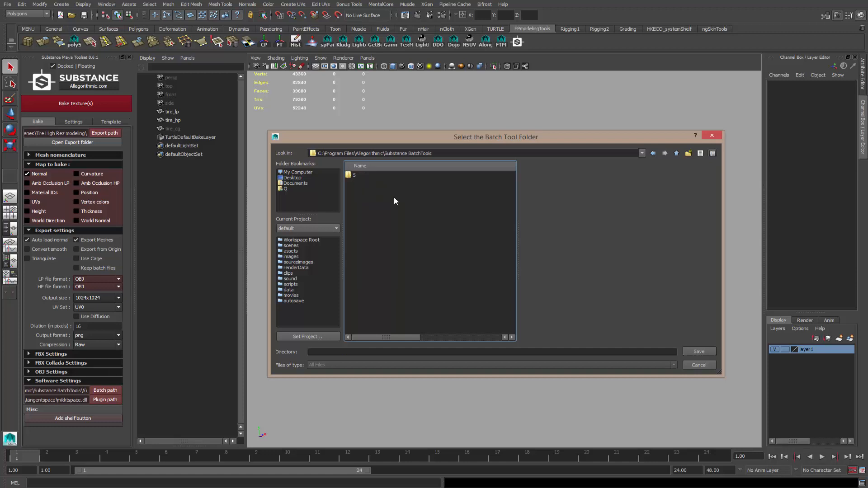
pyautogui.doubleClick(355, 177)
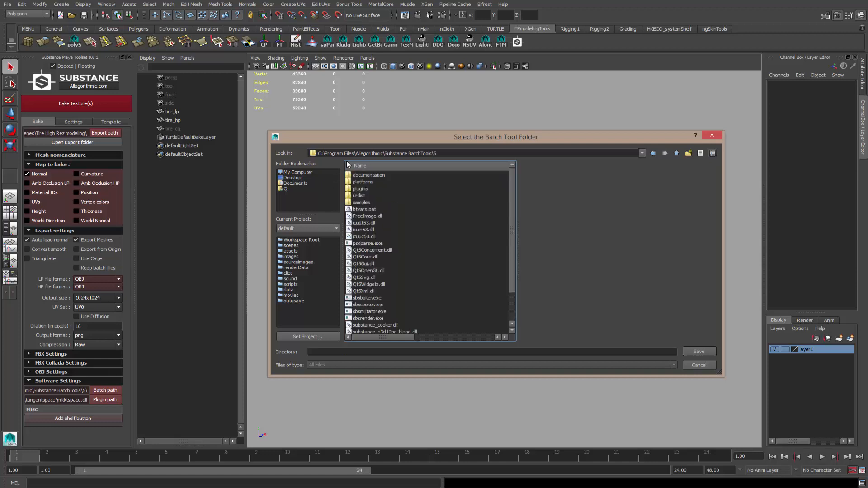
pyautogui.click(690, 351)
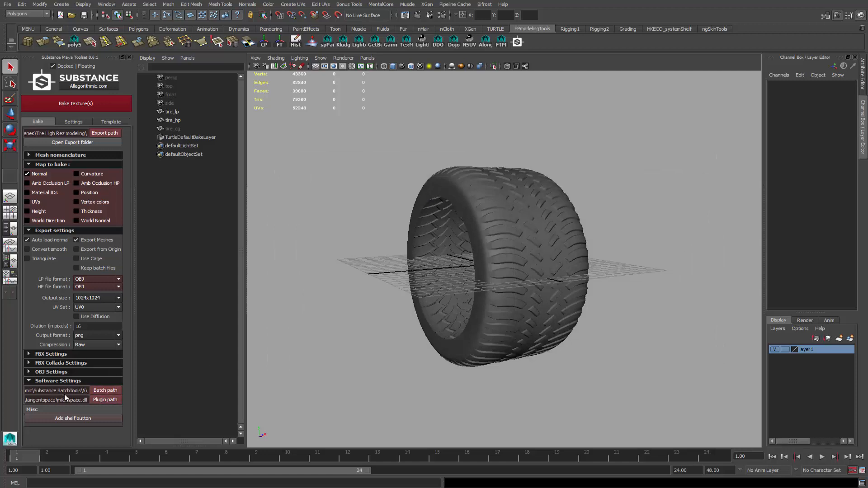
# Set the tangent space plugin path to mikktspace.dll in the BatchTools plugins\tangentspace folder
pyautogui.click(105, 400)
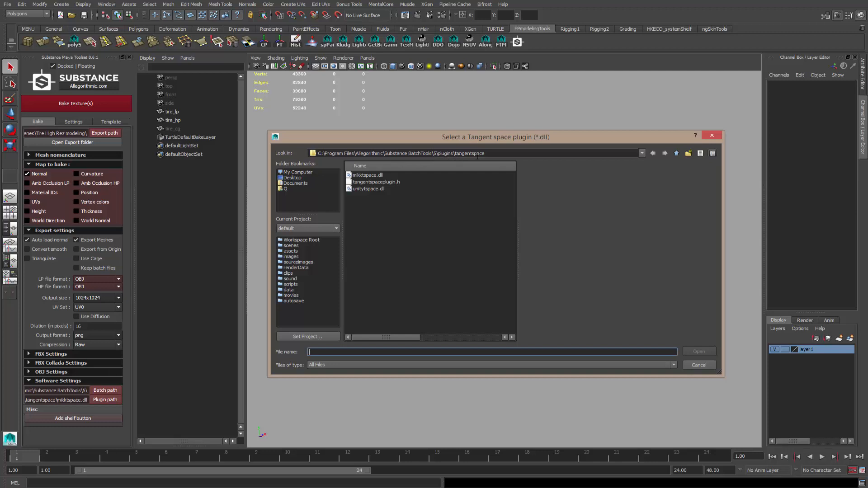
pyautogui.click(369, 175)
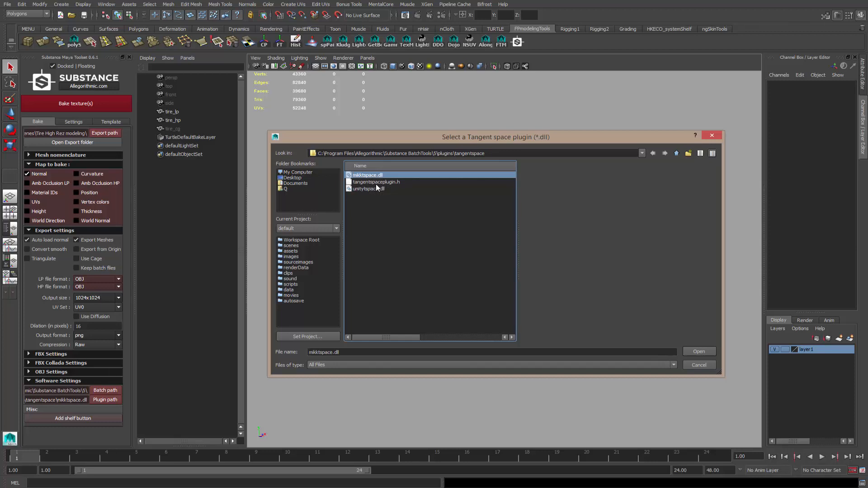
pyautogui.click(367, 189)
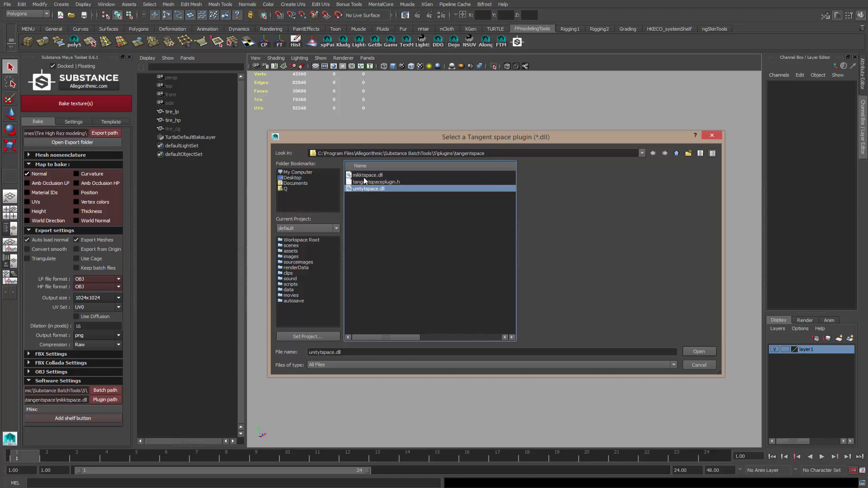
pyautogui.click(369, 176)
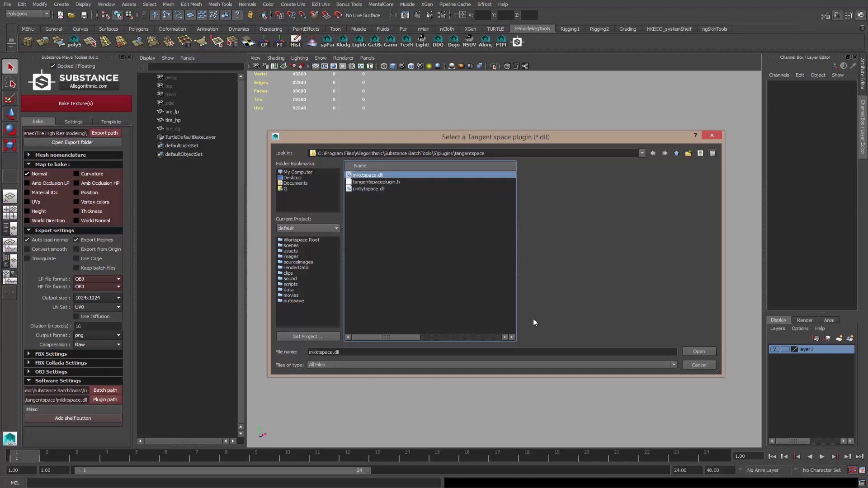
pyautogui.click(702, 355)
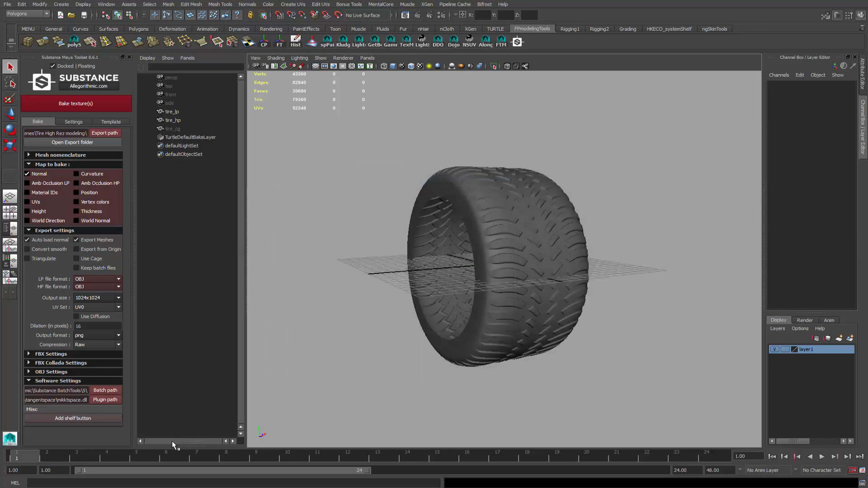